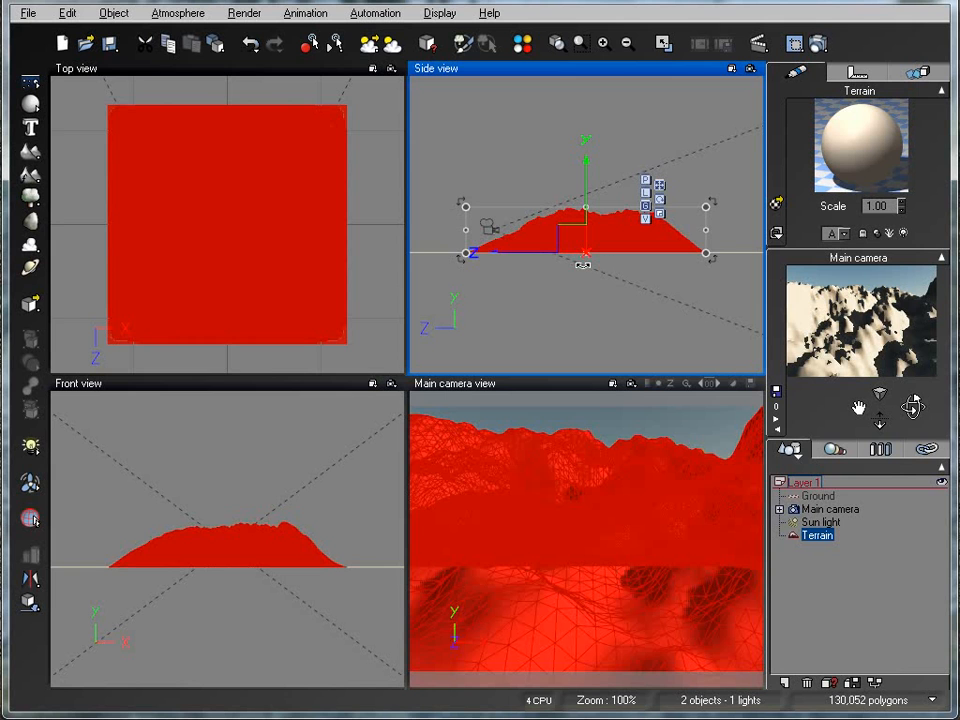
Step: Flatten the terrain and shift it away from the camera, giving it the Grass material from the Landscapes collection
left_click_drag(586, 207, 614, 245)
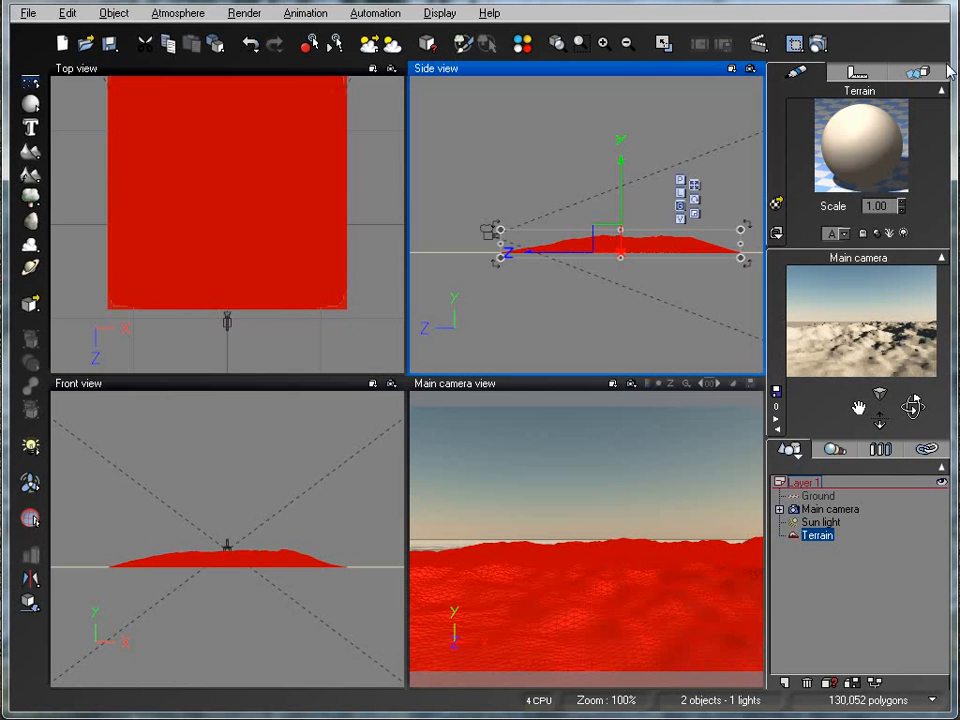
right_click(853, 152)
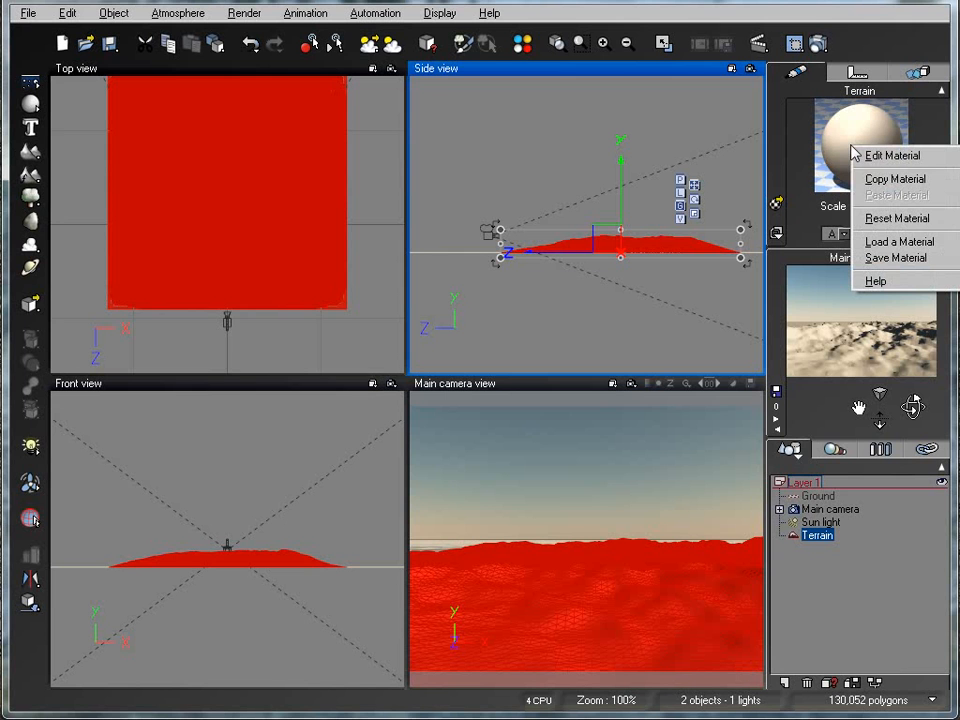
left_click(880, 242)
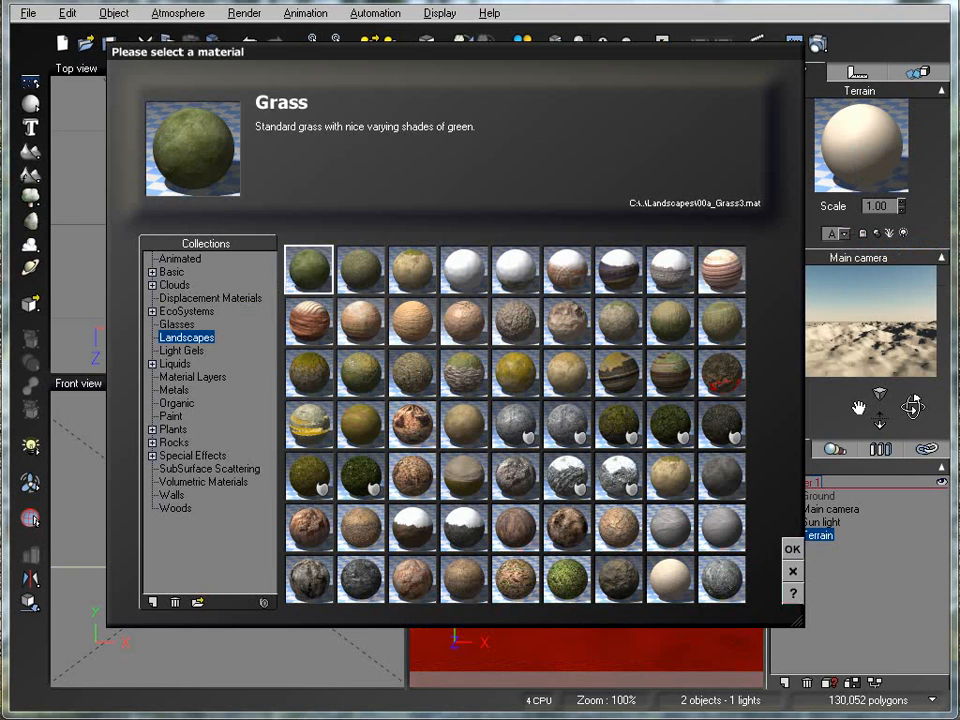
left_click(791, 550)
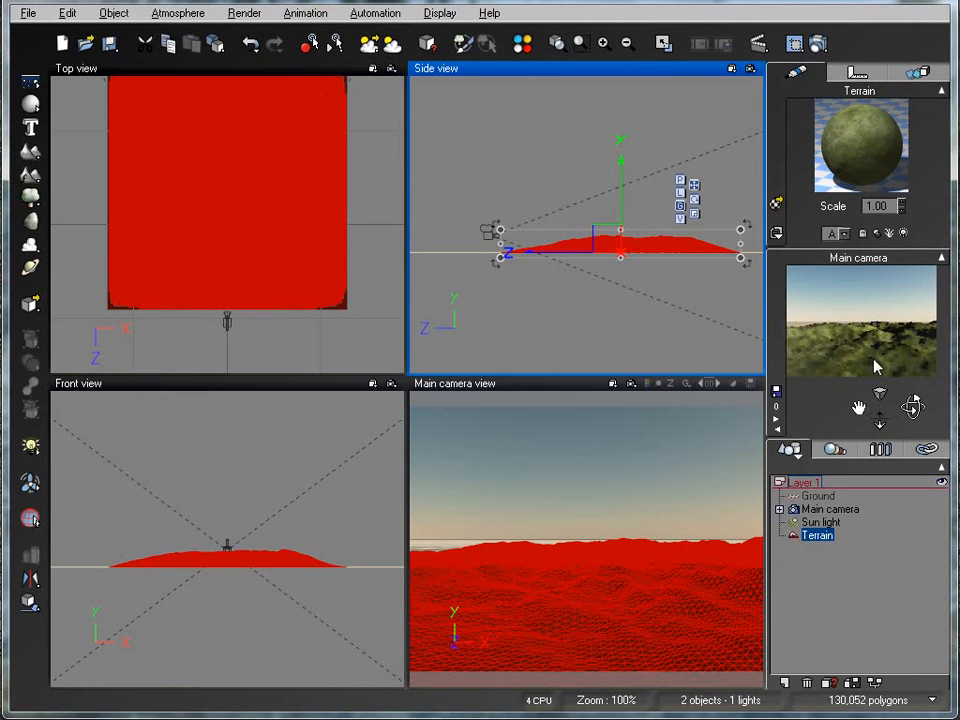
left_click_drag(598, 248, 634, 253)
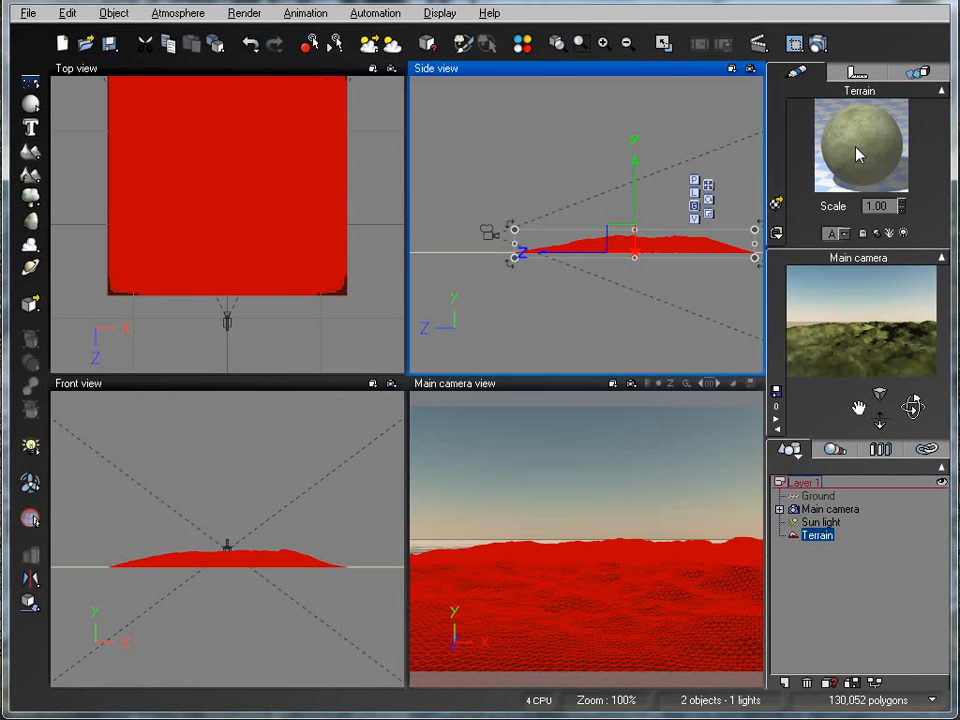
Step: Convert the terrain's Grass material to an EcoSystem and add the Springtime White Birch tree to its population
right_click(858, 154)
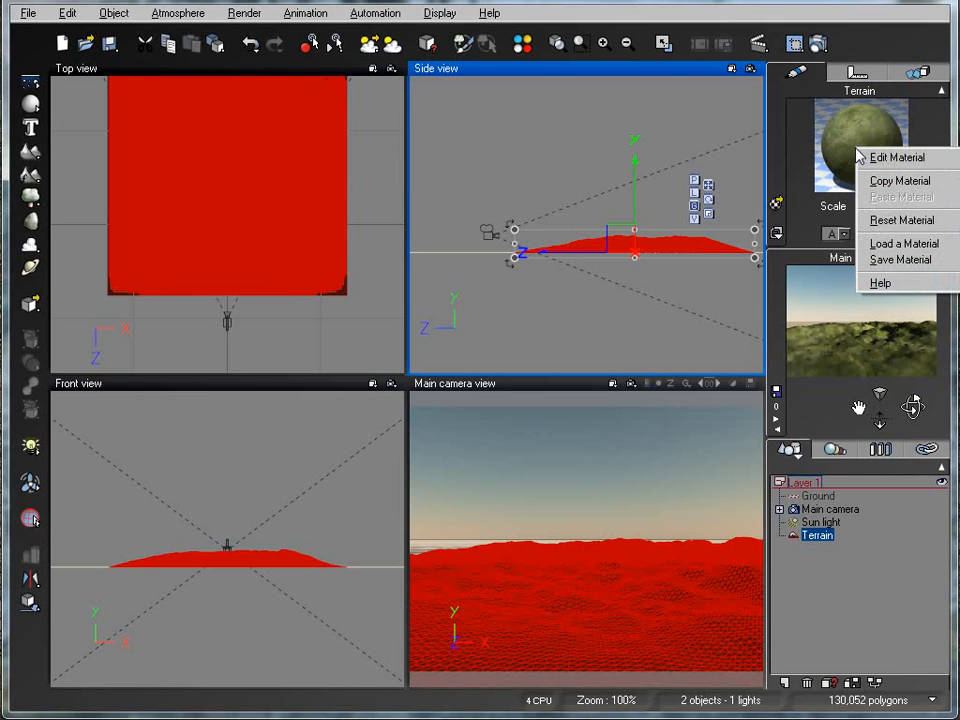
left_click(867, 157)
left_click_drag(649, 133, 553, 103)
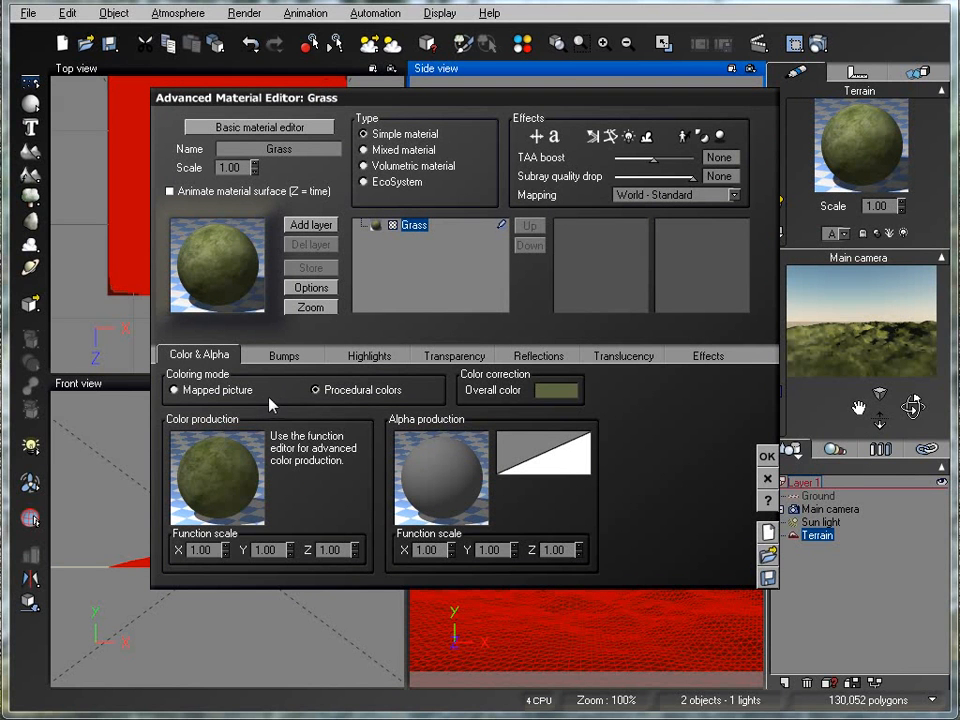
left_click(364, 183)
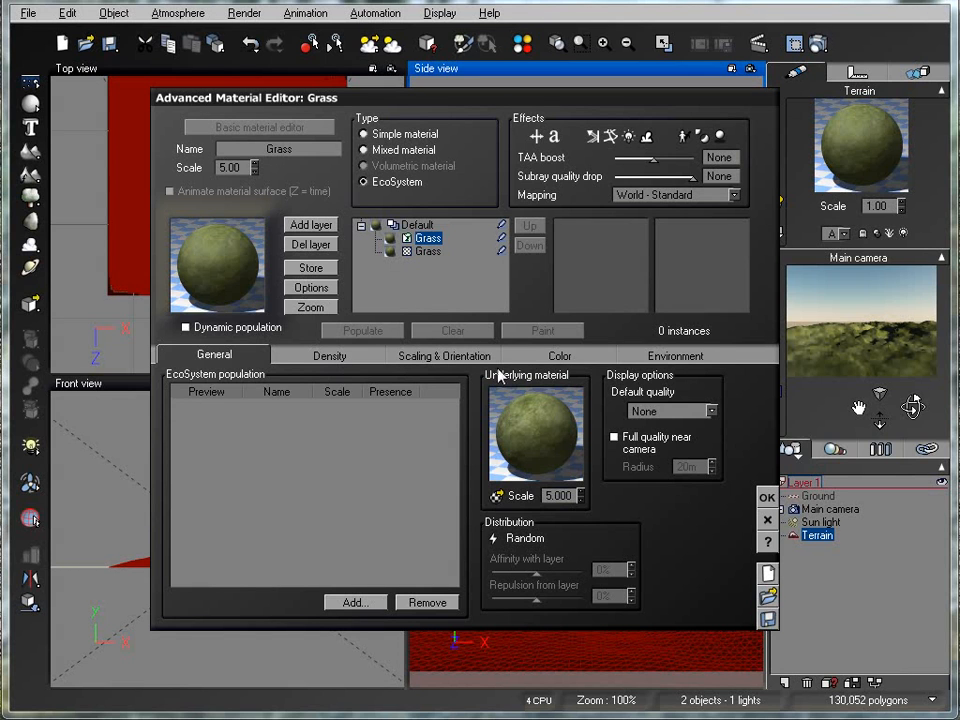
left_click(356, 604)
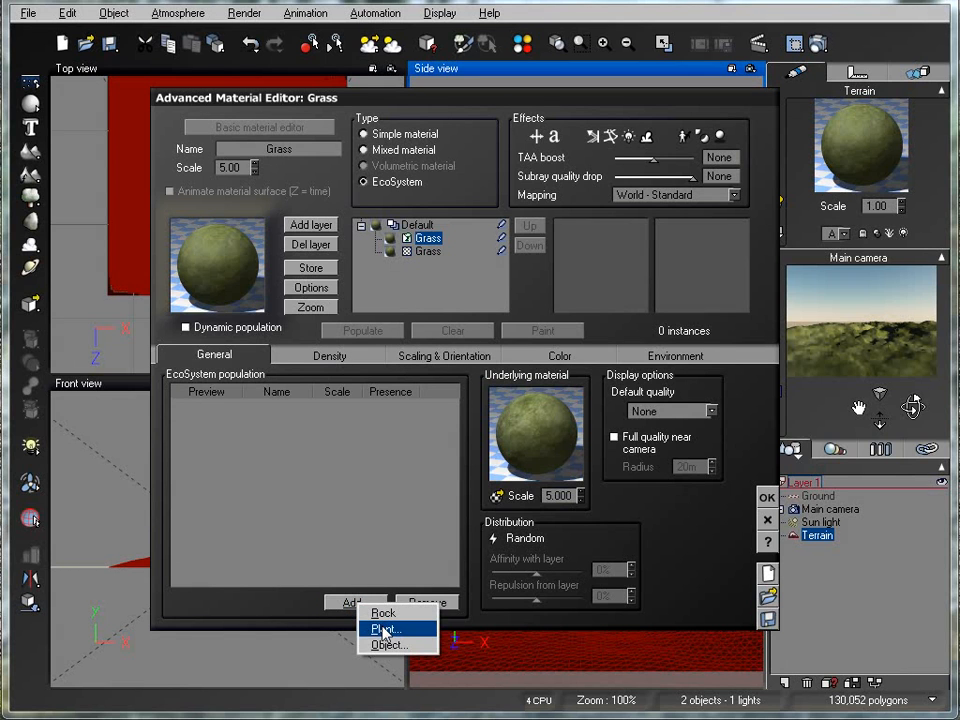
left_click(388, 629)
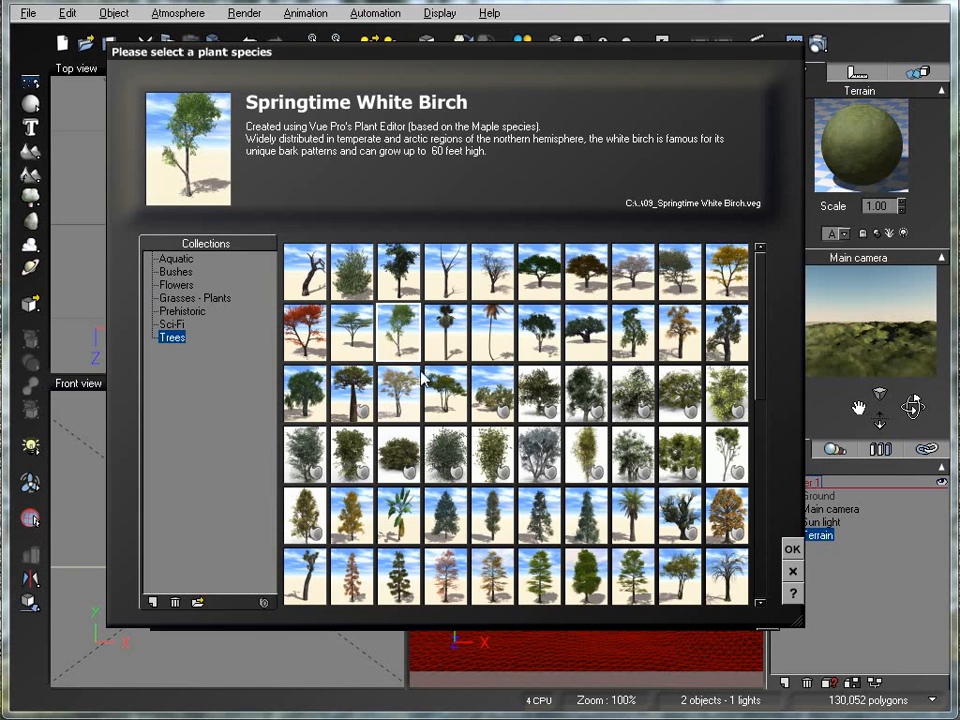
left_click(792, 549)
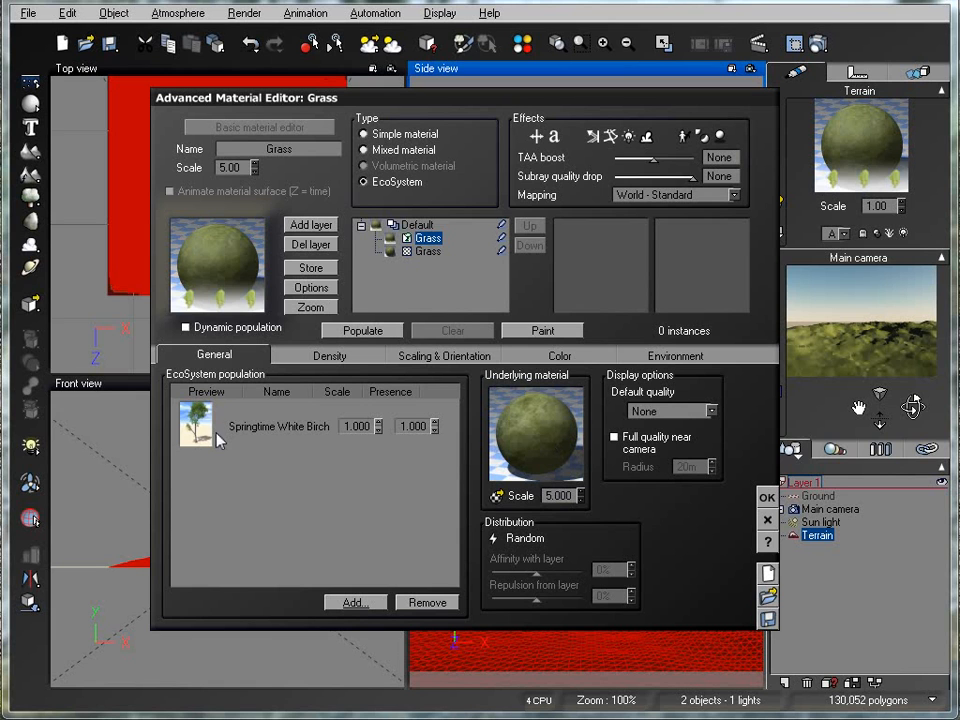
Step: Populate the terrain with birches, raise the overall density to 75%, and repopulate it
left_click(320, 357)
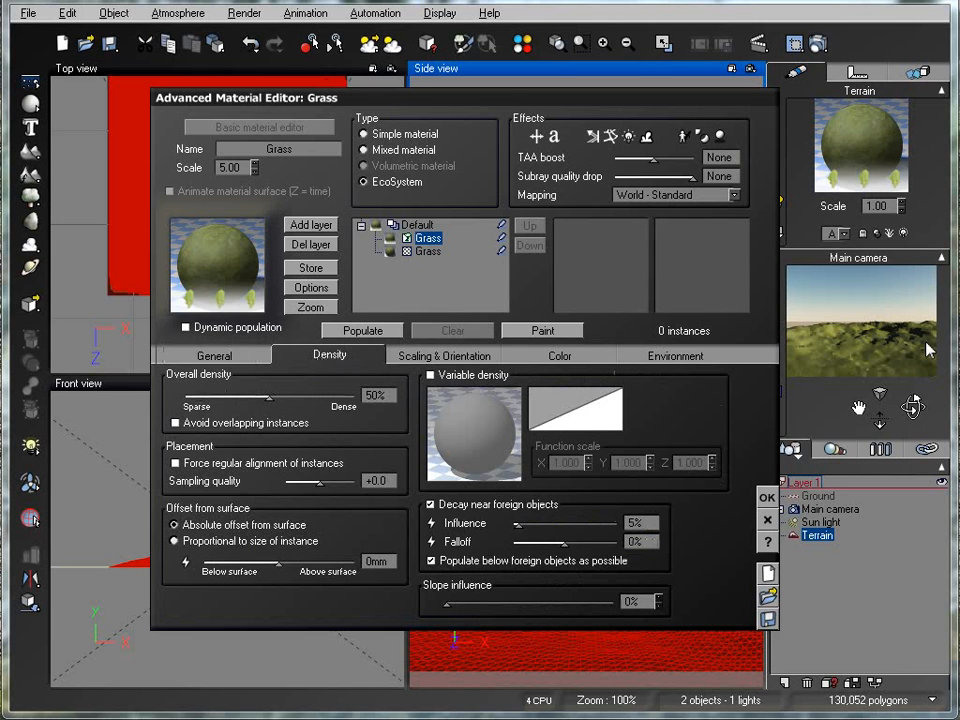
left_click(360, 331)
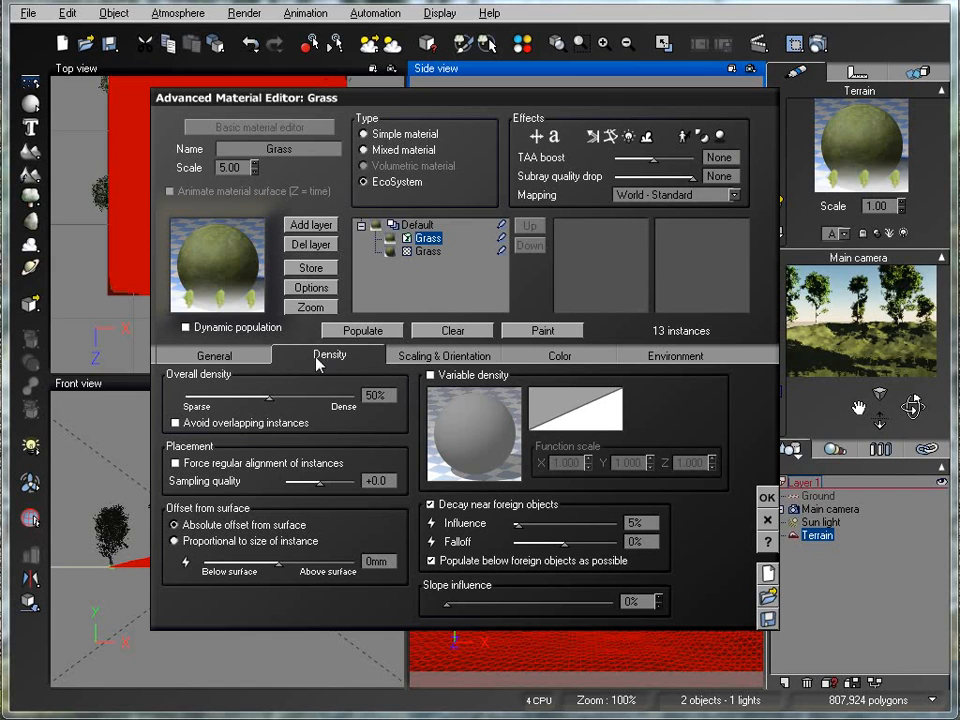
left_click_drag(268, 400, 315, 402)
left_click(362, 332)
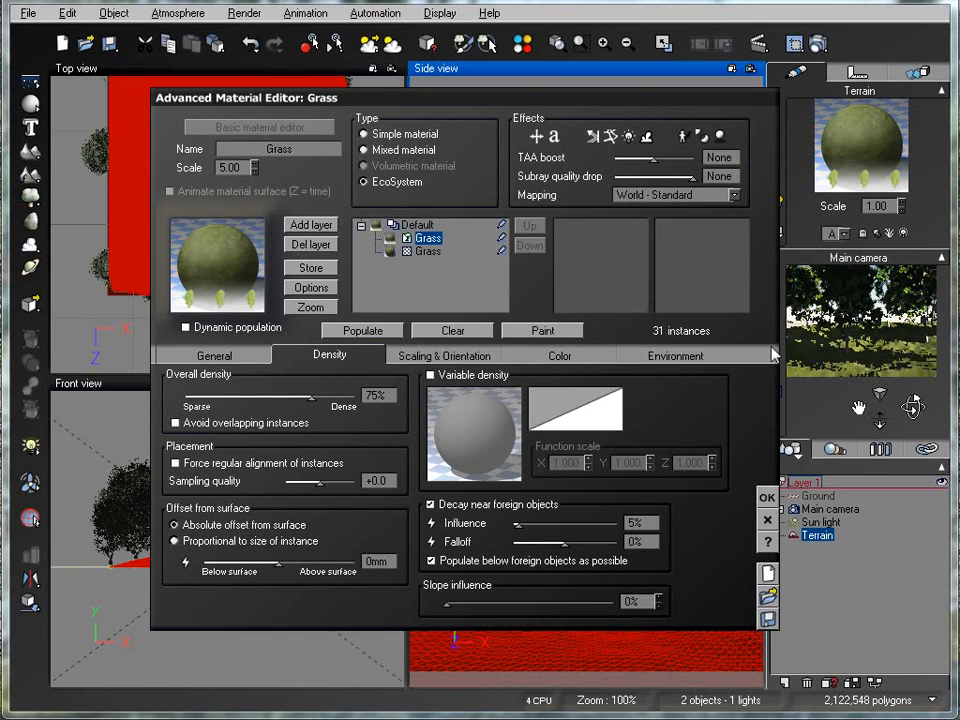
Step: Reduce the EcoSystem's overall scaling to 0.137 and repopulate the terrain with the smaller trees
left_click(470, 362)
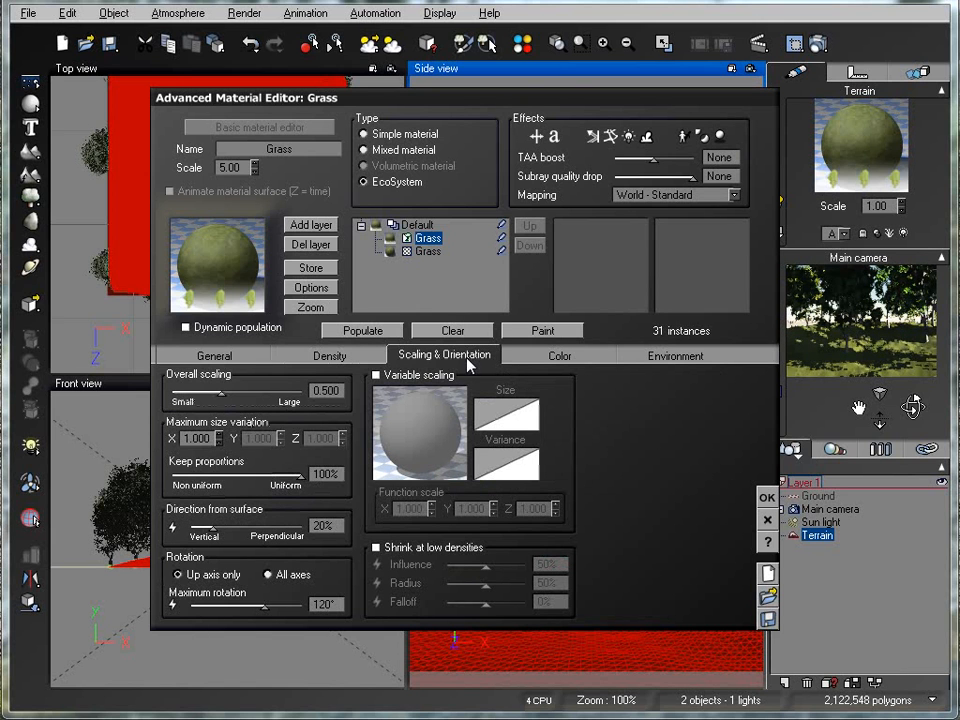
left_click_drag(222, 392, 192, 392)
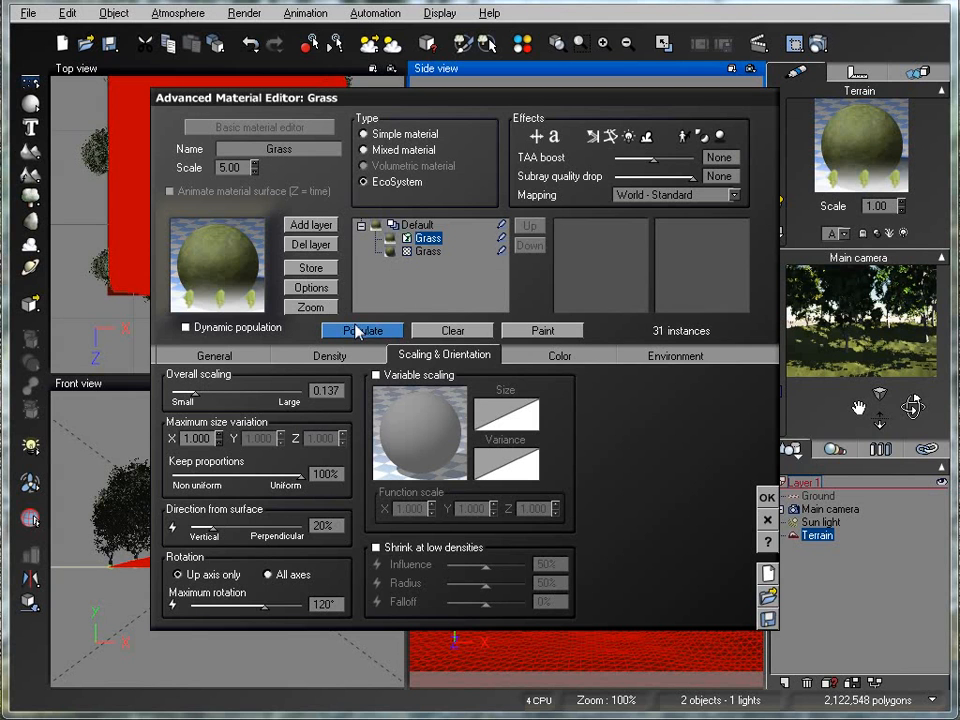
left_click(343, 358)
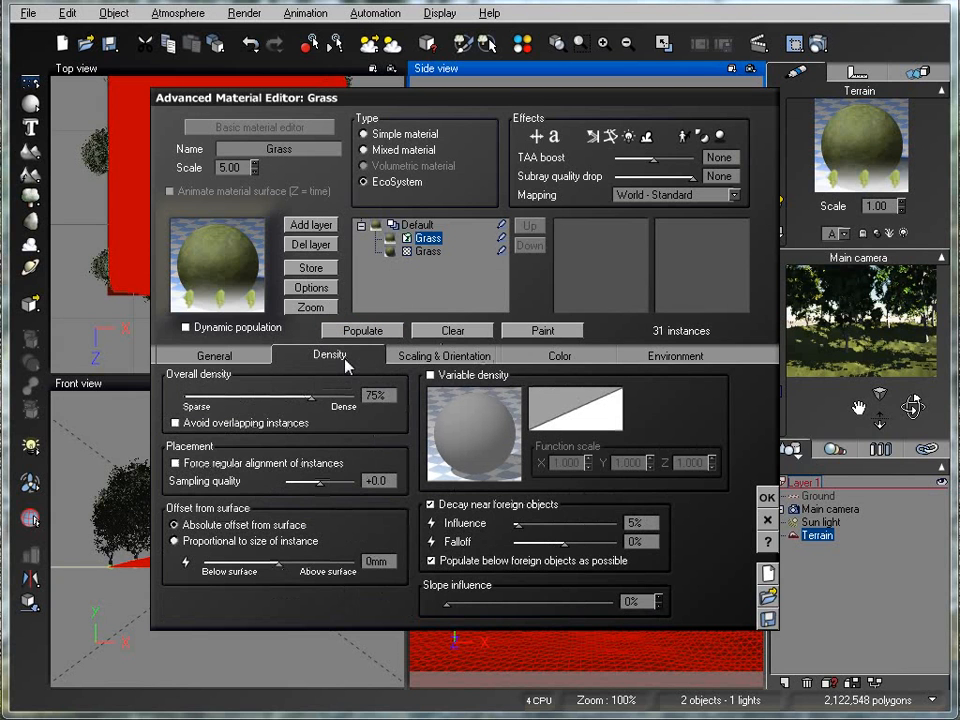
left_click(363, 330)
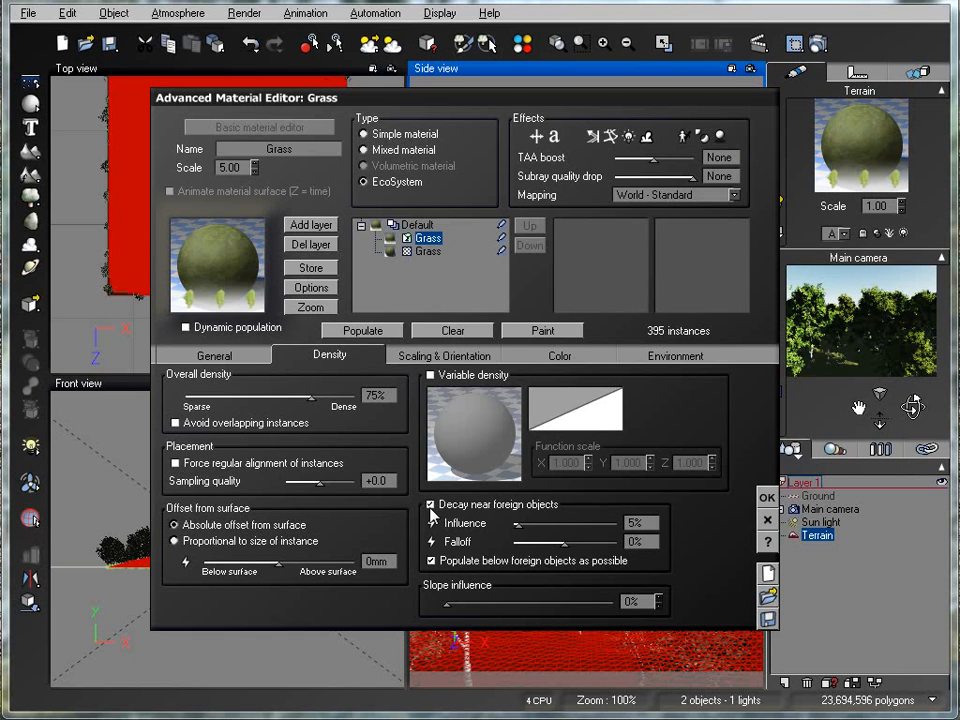
Step: Add a sphere and position it over the terrain so that it rises above the trees
left_click_drag(534, 97, 857, 167)
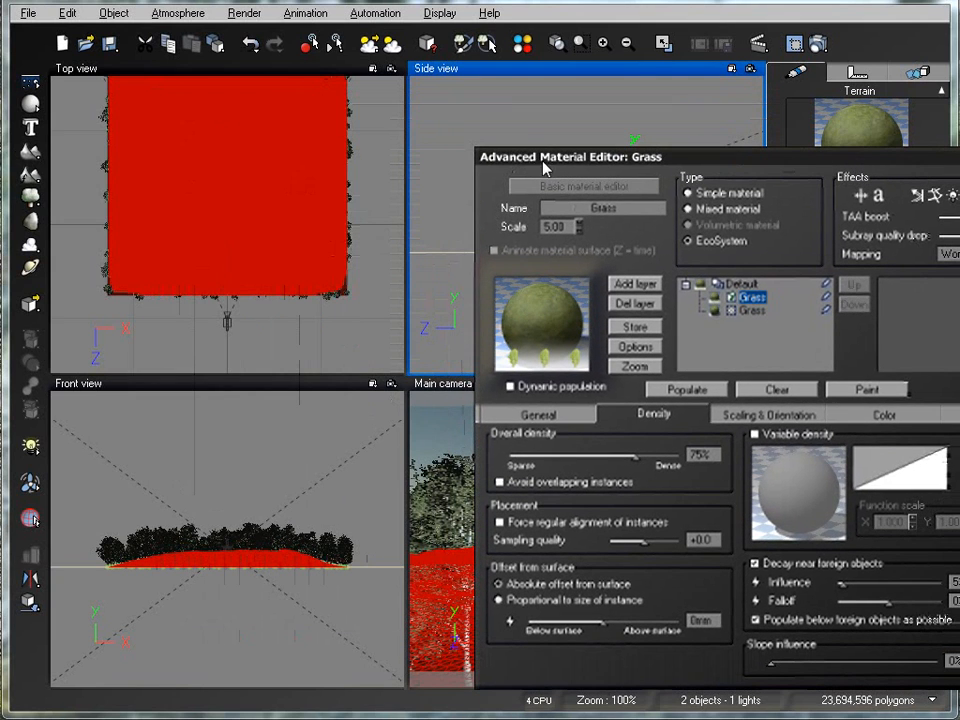
left_click(30, 104)
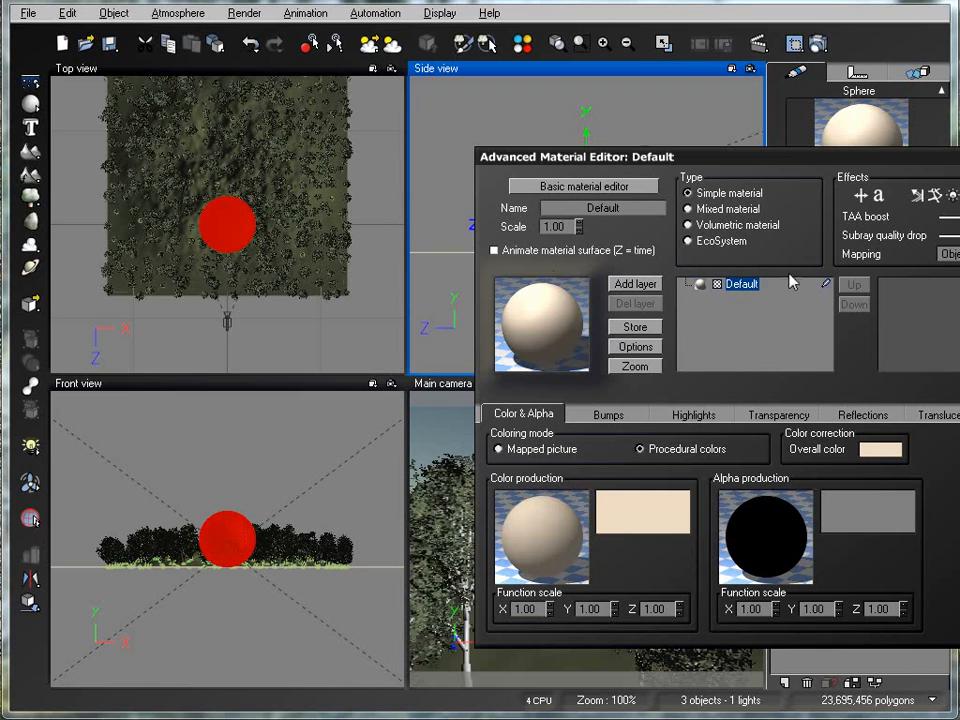
left_click_drag(796, 168, 90, 245)
left_click_drag(580, 214, 621, 205)
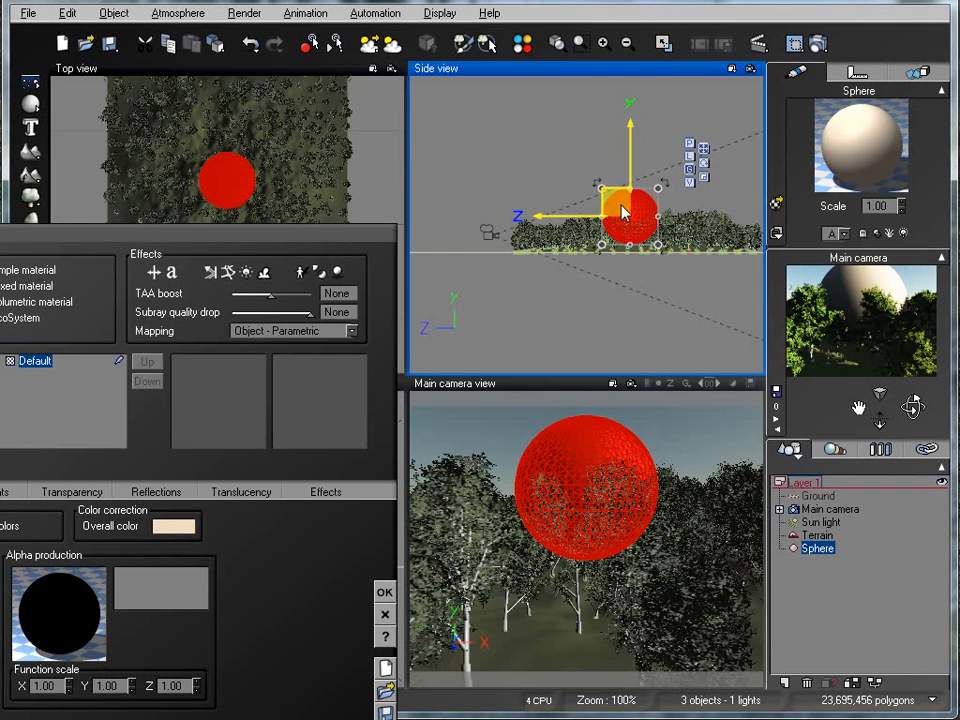
Step: Repopulate the terrain's EcoSystem around the sphere with Decay near foreign objects enabled at 5% influence
left_click_drag(254, 240, 639, 186)
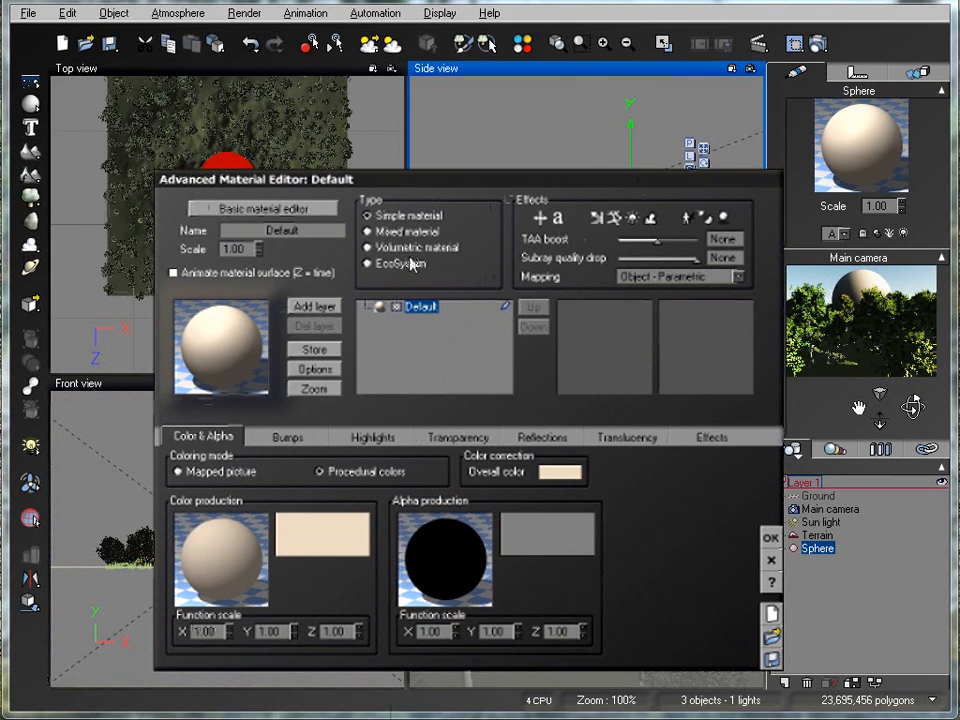
left_click(818, 537)
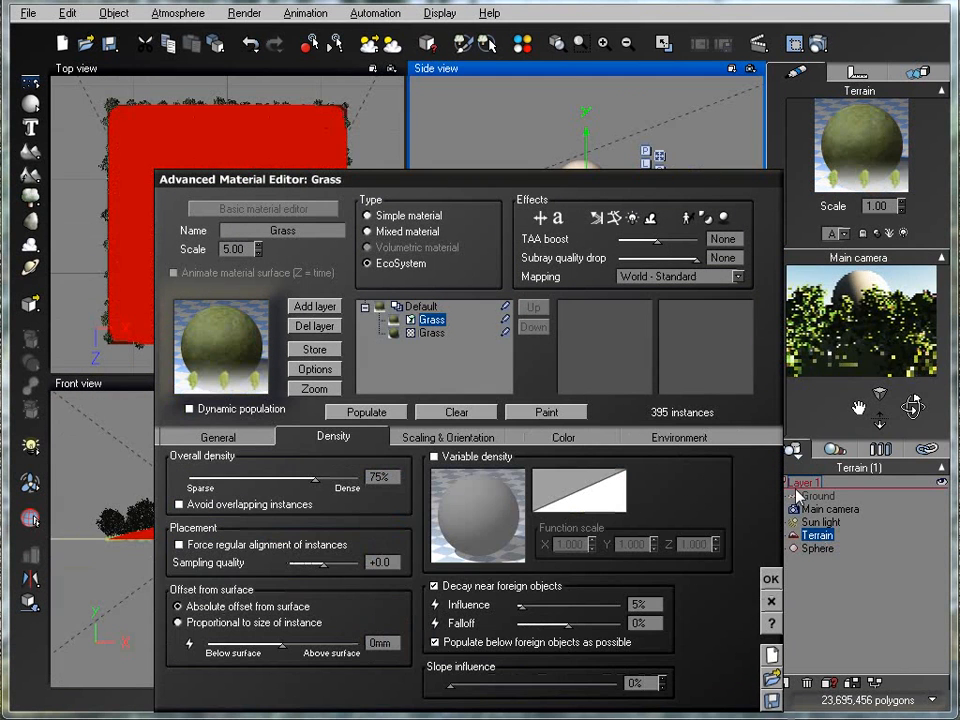
left_click_drag(509, 186, 460, 127)
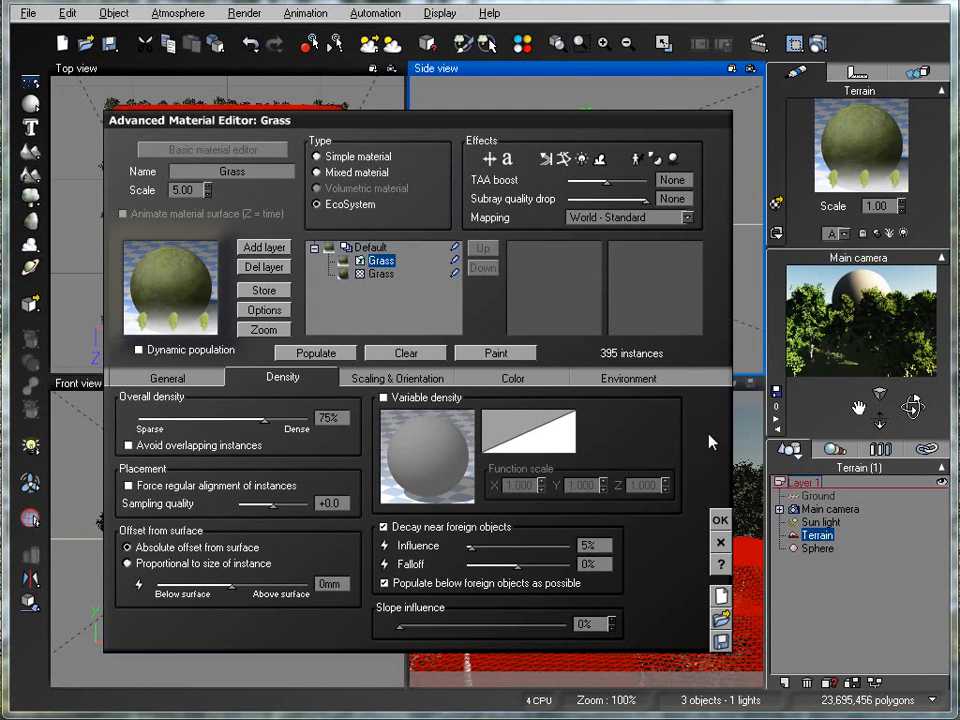
left_click(316, 356)
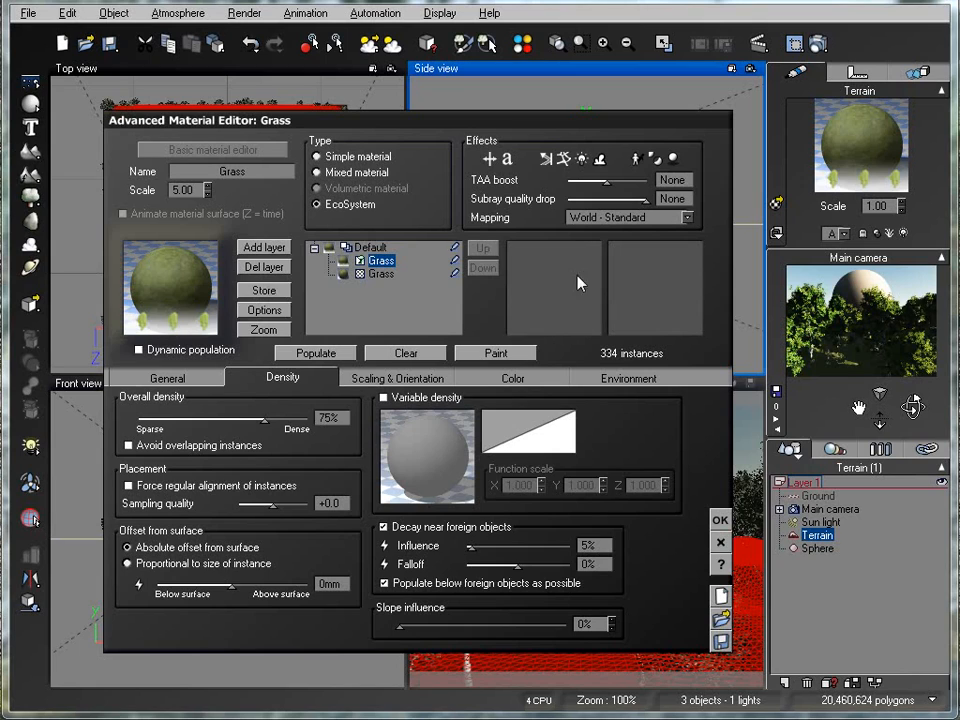
Step: Raise the main camera and tilt it down towards the sphere and the surrounding trees
left_click_drag(470, 134, 912, 400)
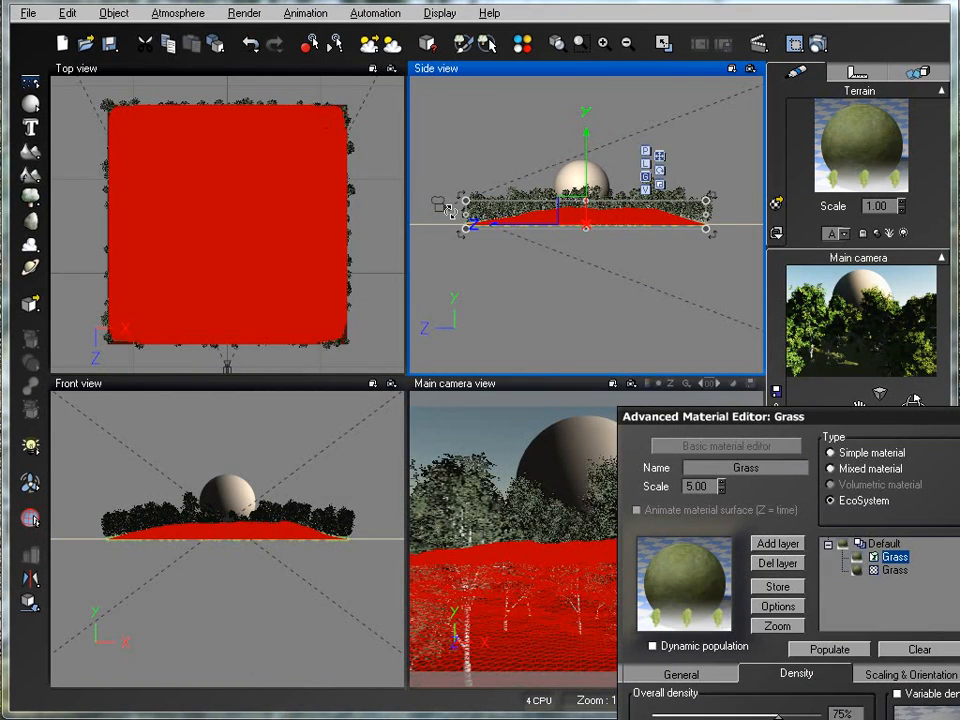
left_click(441, 210)
left_click_drag(441, 200, 446, 132)
left_click_drag(477, 170, 470, 187)
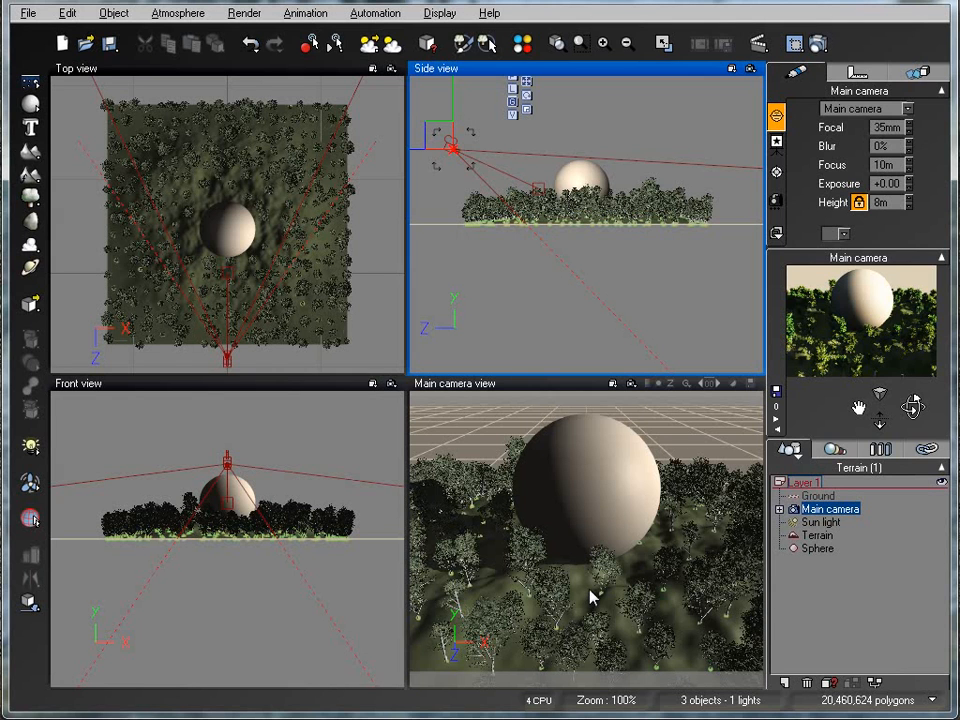
Step: Turn off Decay near foreign objects in the terrain's EcoSystem material and repopulate the terrain
left_click(817, 535)
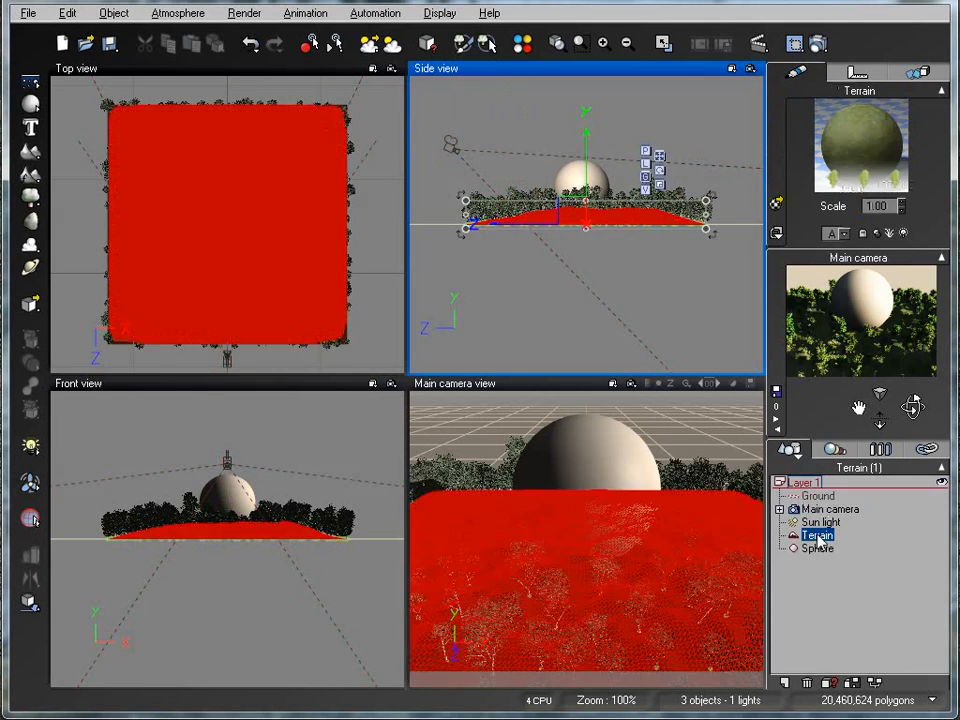
right_click(875, 141)
left_click(884, 143)
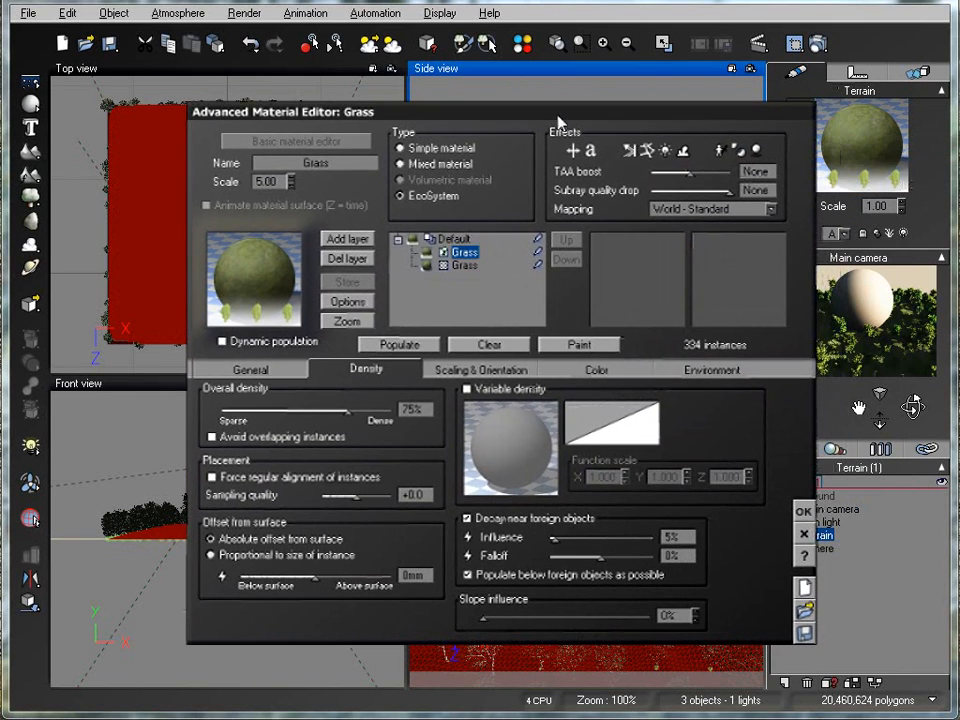
left_click(467, 519)
left_click(396, 345)
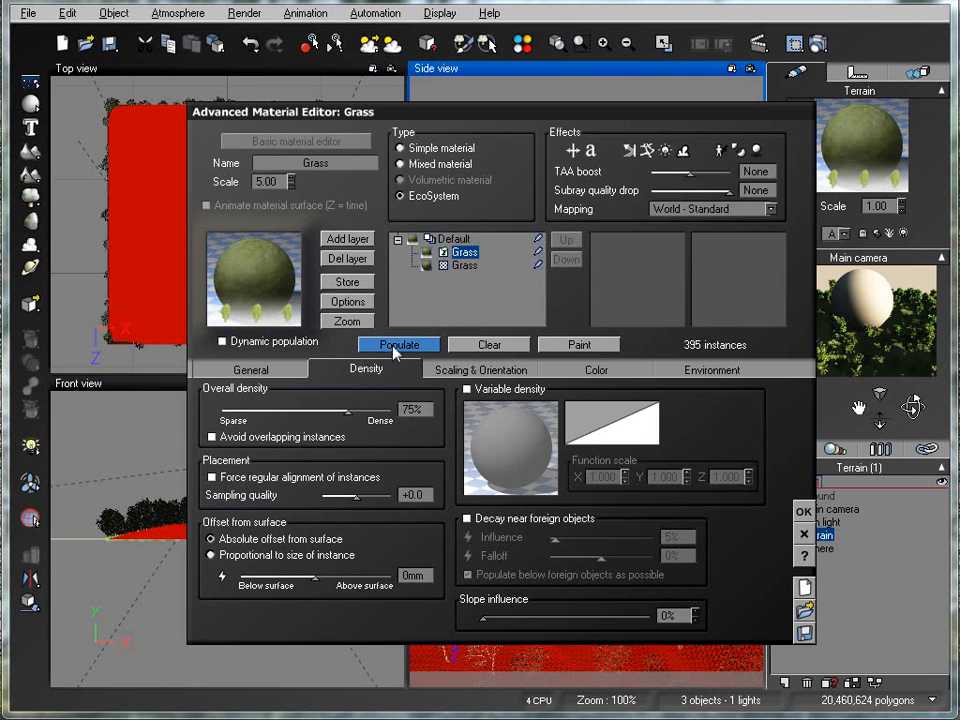
left_click_drag(596, 133, 427, 130)
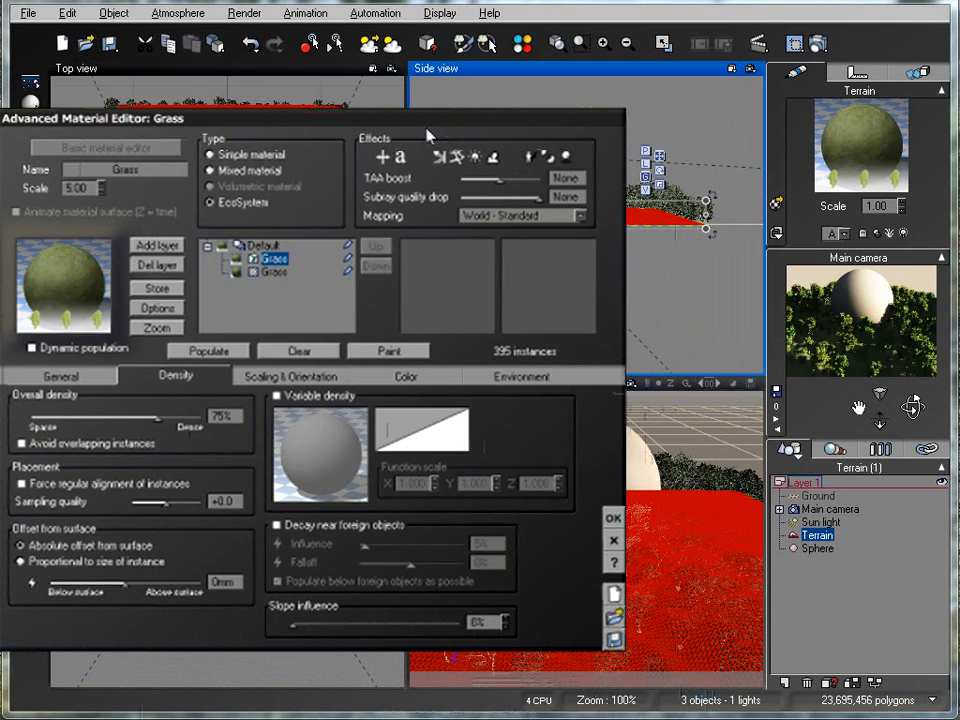
Step: Set the EcoSystem's overall scaling to 1.128 and Keep proportions to 18%, and repopulate the terrain
left_click_drag(365, 117, 459, 94)
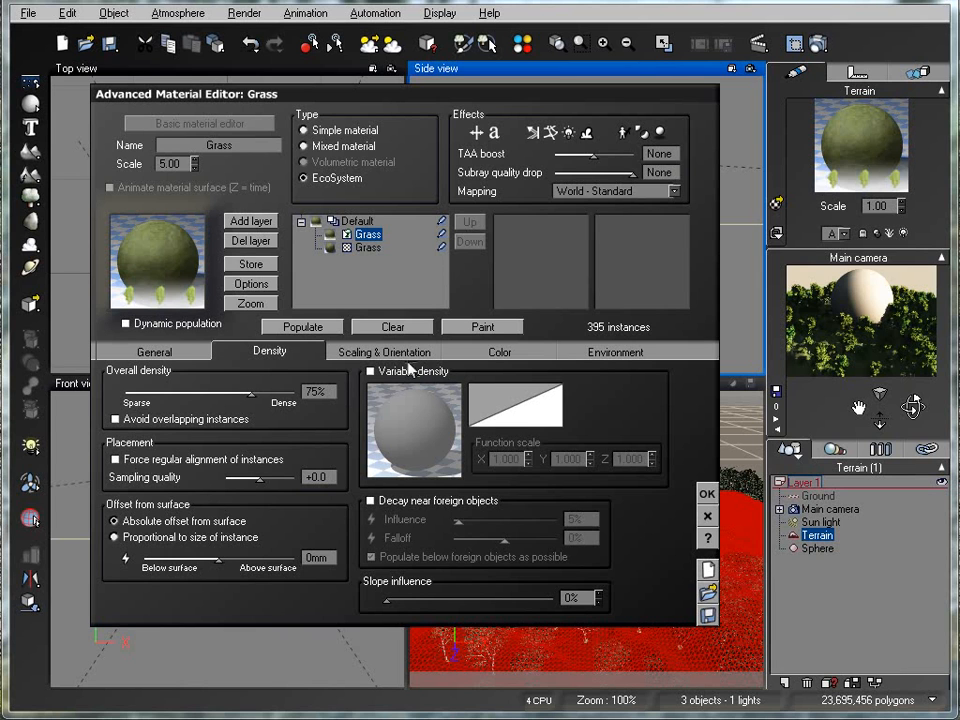
left_click(380, 352)
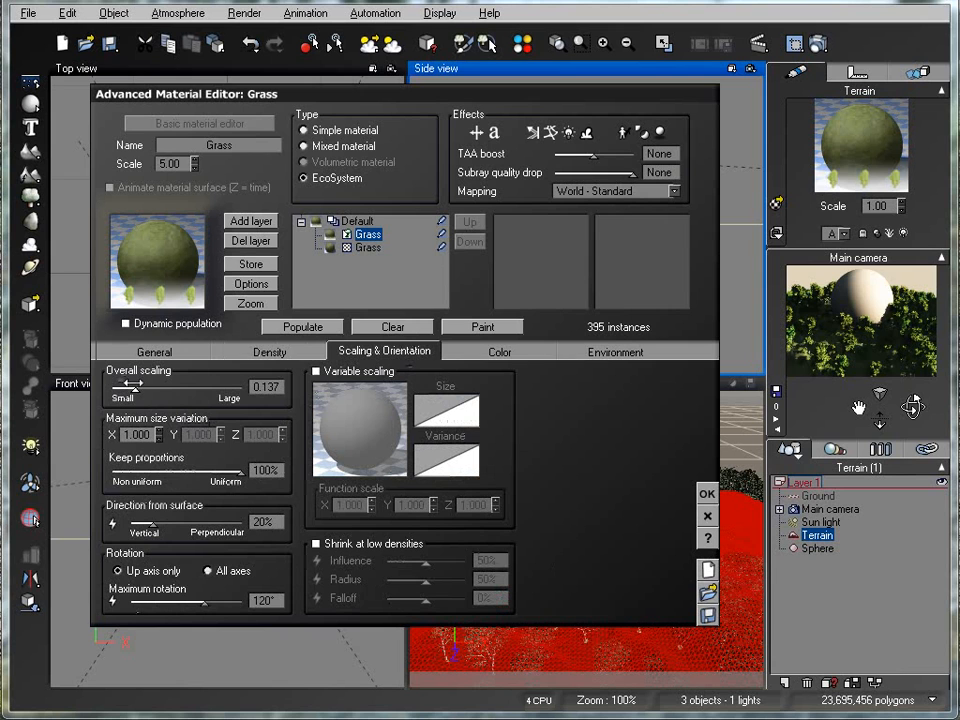
left_click_drag(127, 385, 180, 387)
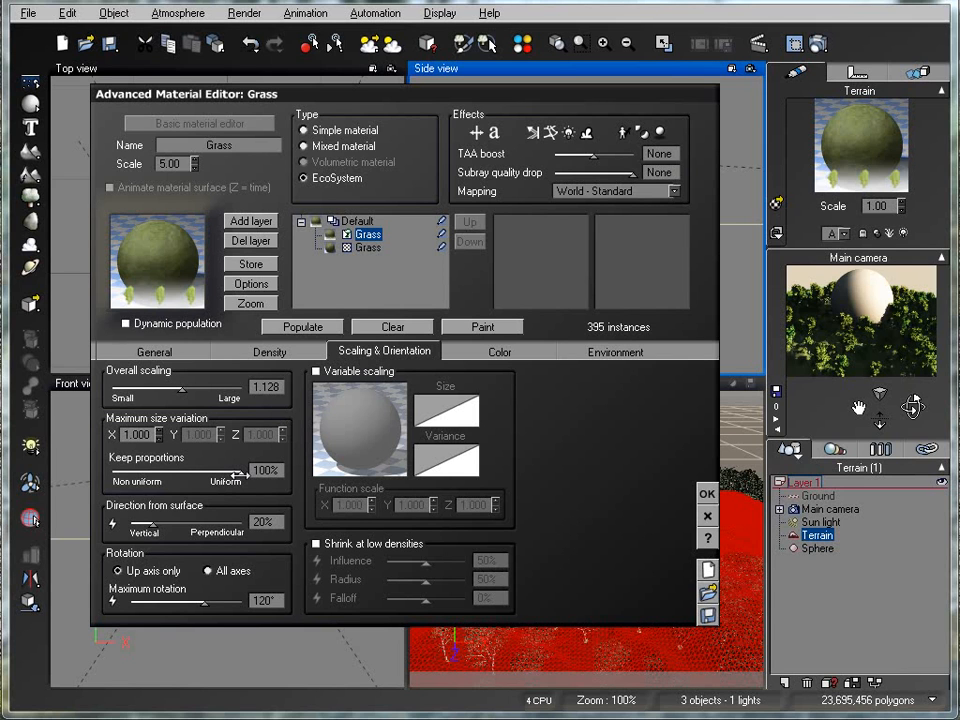
left_click_drag(238, 474, 134, 474)
left_click(302, 326)
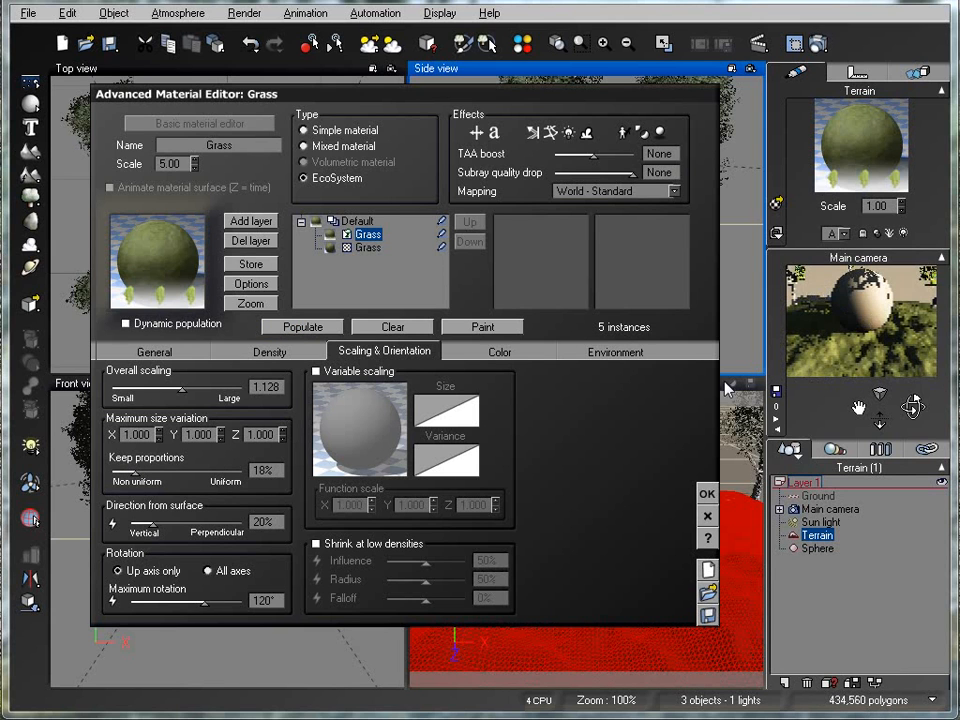
Step: Set the EcoSystem's overall scaling to 0.236 and Keep proportions to 0%, and repopulate the terrain
right_click(816, 345)
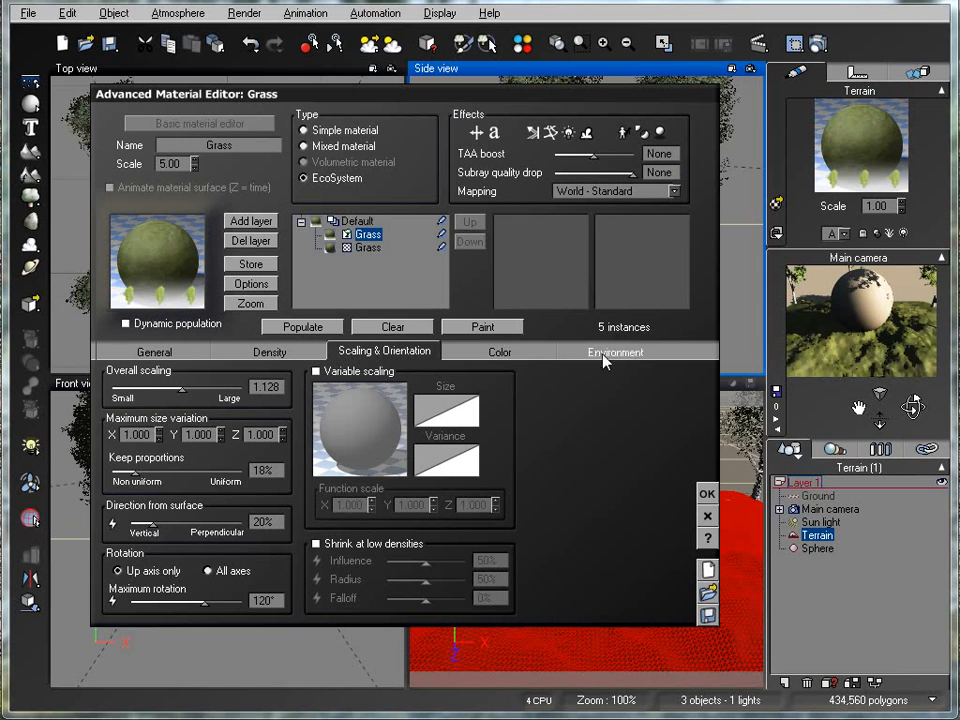
left_click_drag(125, 472, 178, 473)
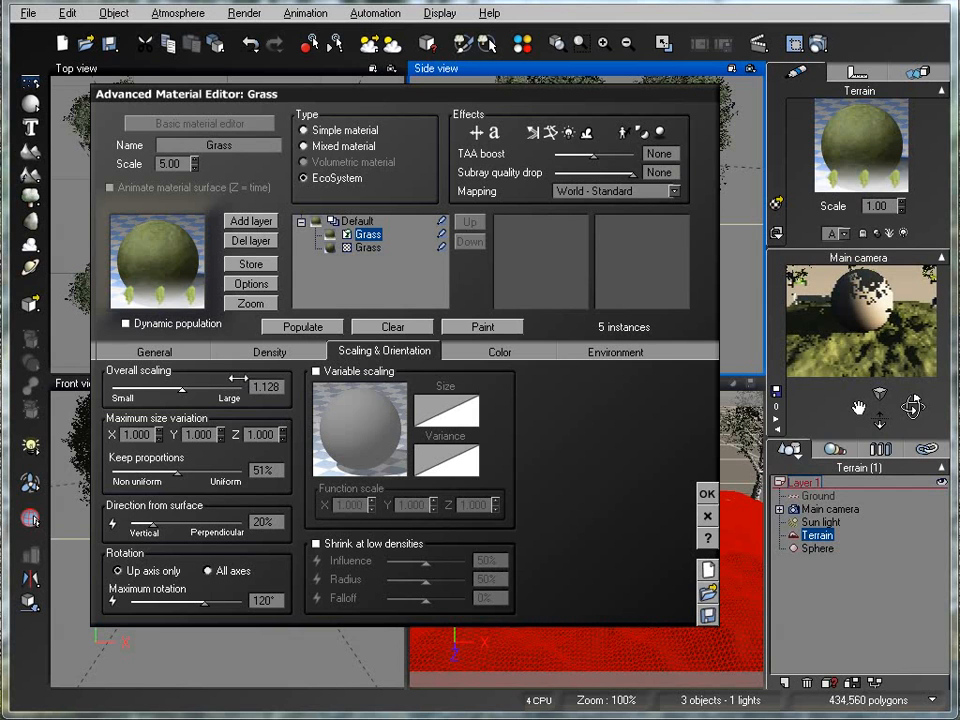
left_click_drag(180, 472, 241, 472)
left_click_drag(182, 389, 143, 389)
left_click_drag(234, 468, 142, 468)
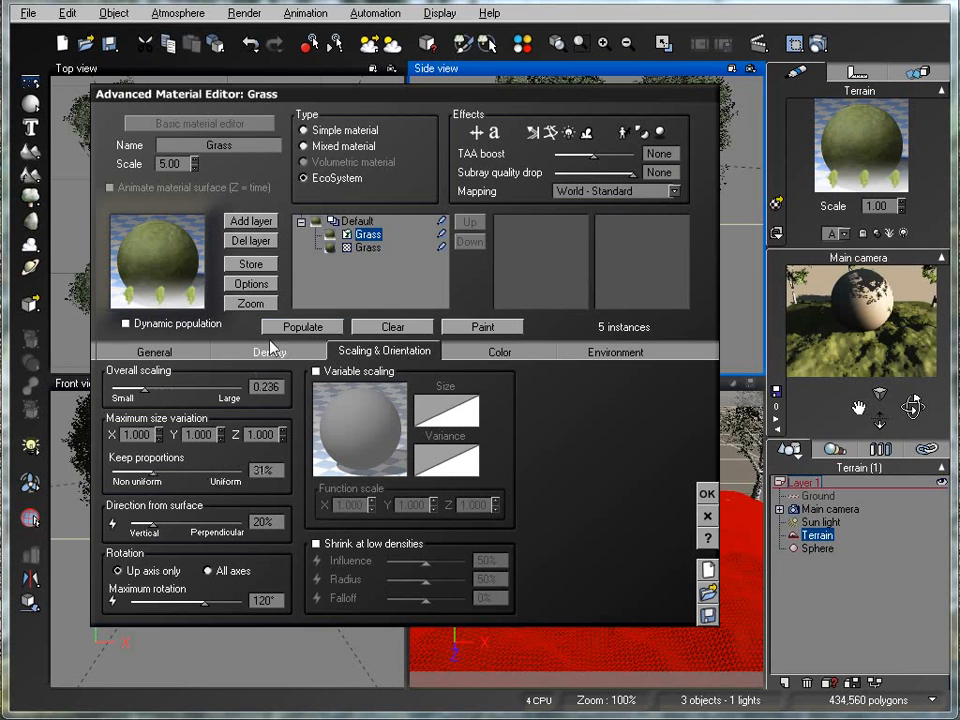
left_click(300, 328)
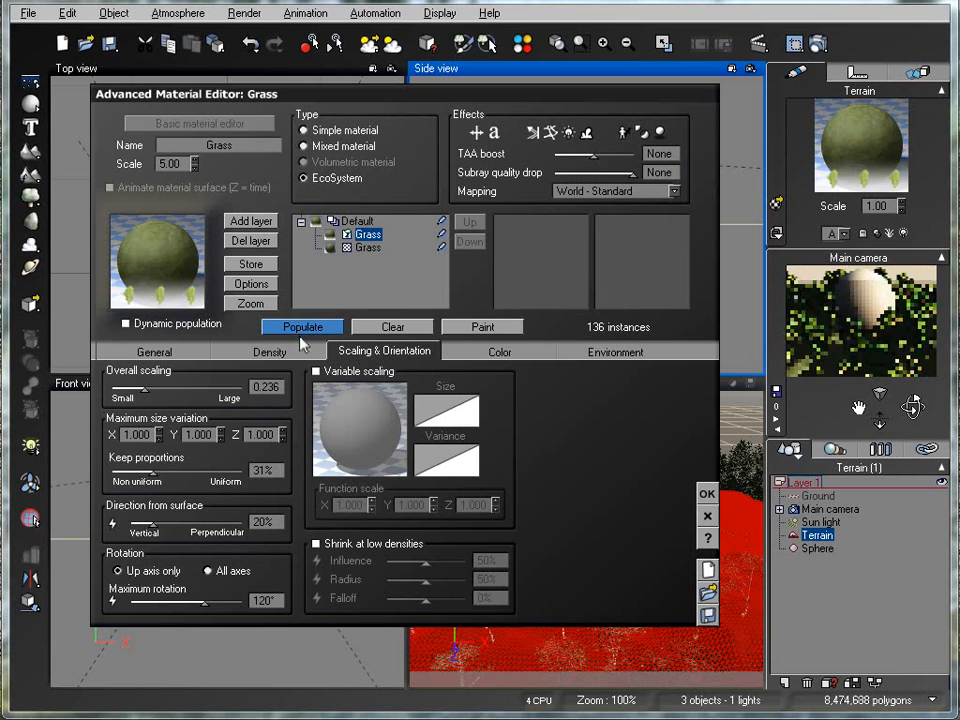
left_click_drag(153, 472, 113, 470)
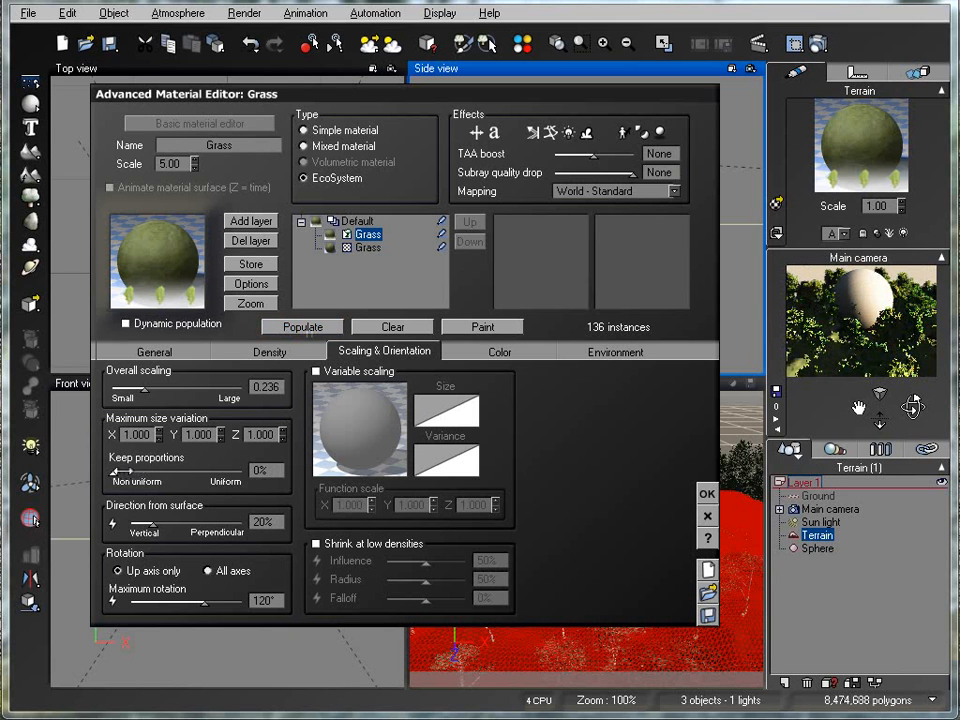
left_click(316, 330)
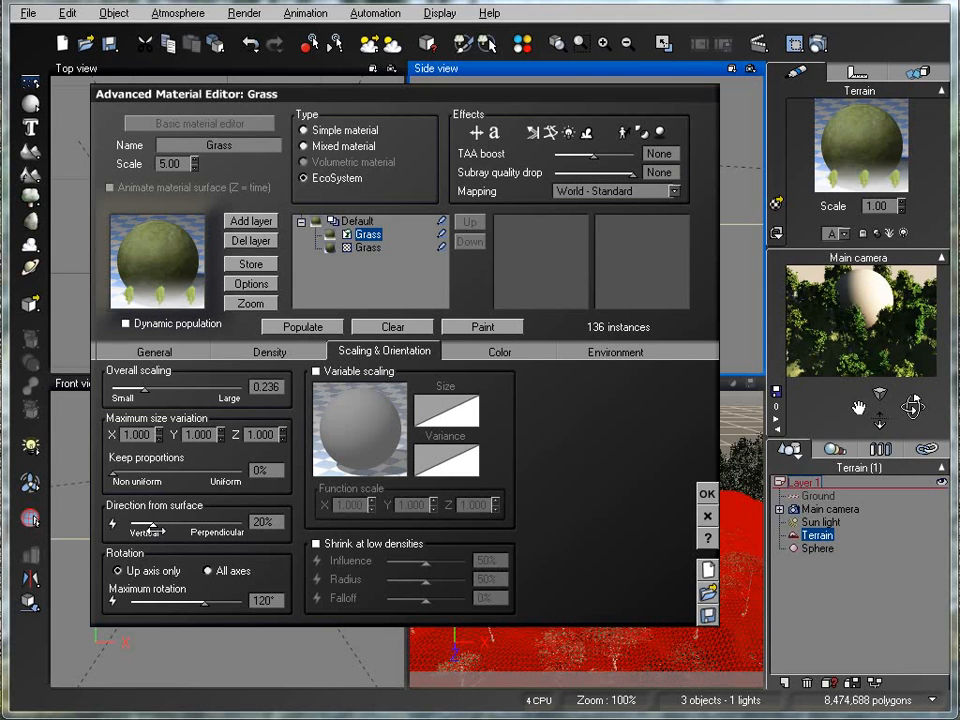
Step: Set the EcoSystem's Direction from surface to 27% and limit rotation to the up axis only
left_click_drag(150, 527, 245, 530)
left_click_drag(245, 529, 161, 527)
left_click(121, 571)
Step: Change the EcoSystem's overall color correction to orange with hue 27 and red 233
left_click(497, 353)
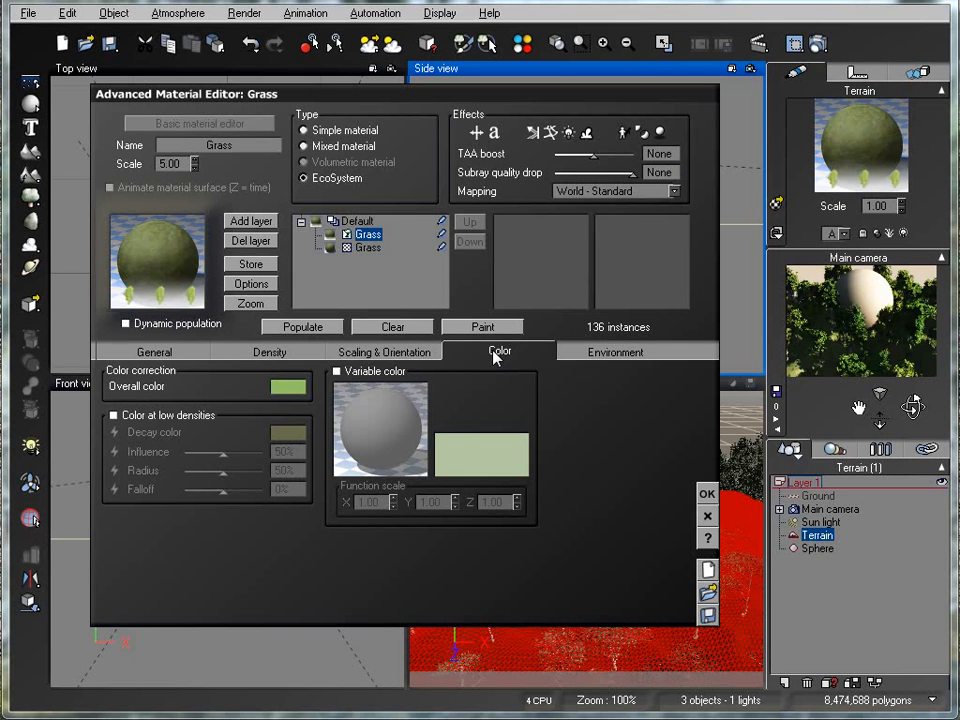
right_click(286, 390)
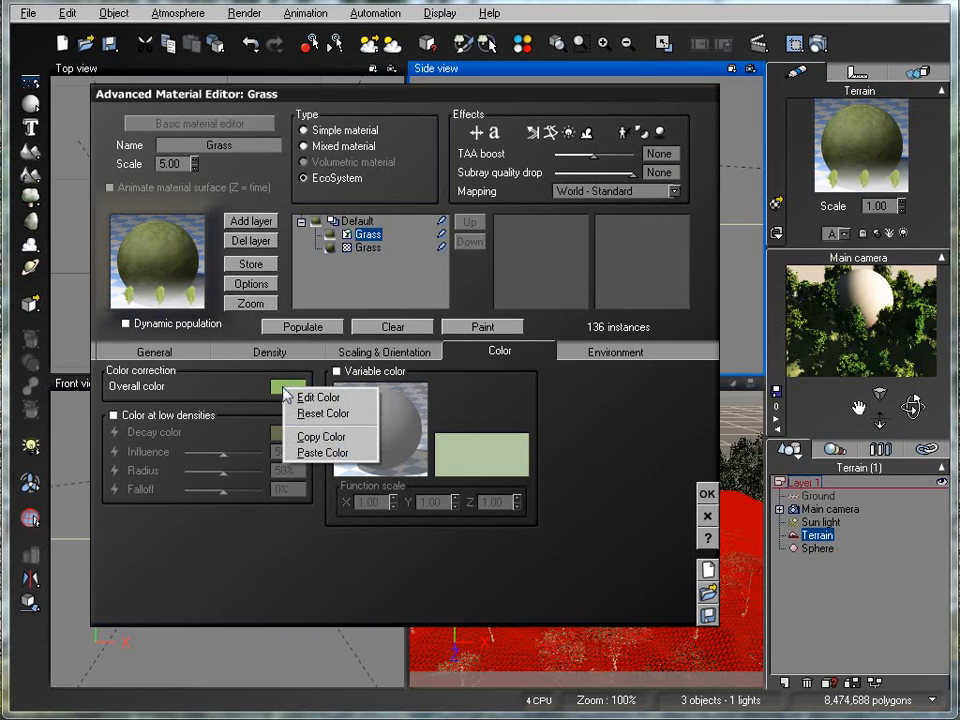
left_click(293, 397)
left_click_drag(537, 564, 505, 500)
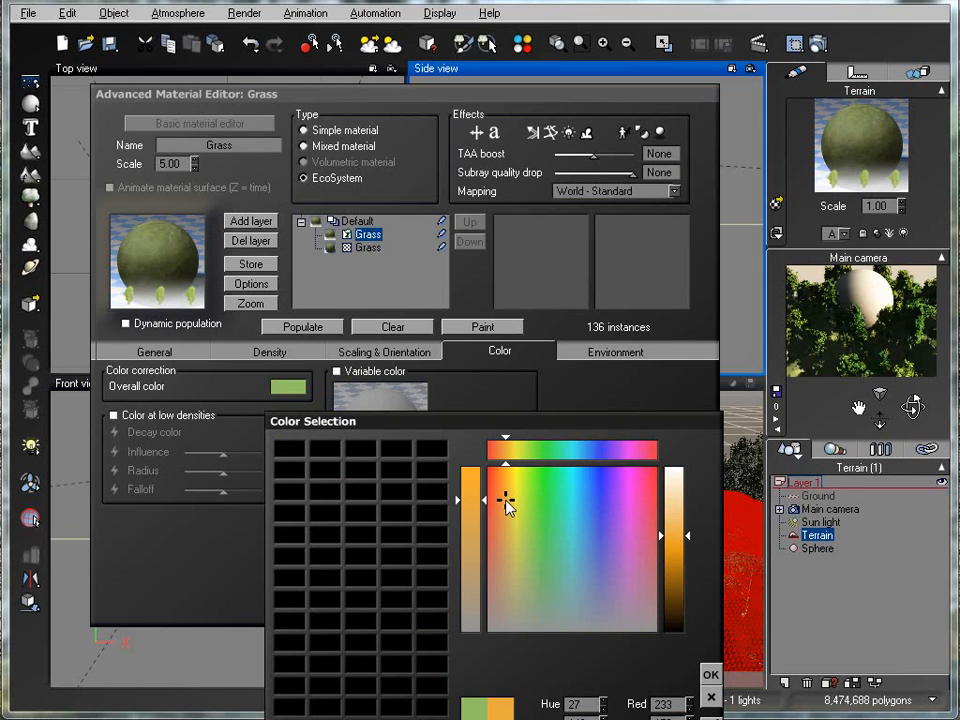
left_click(710, 675)
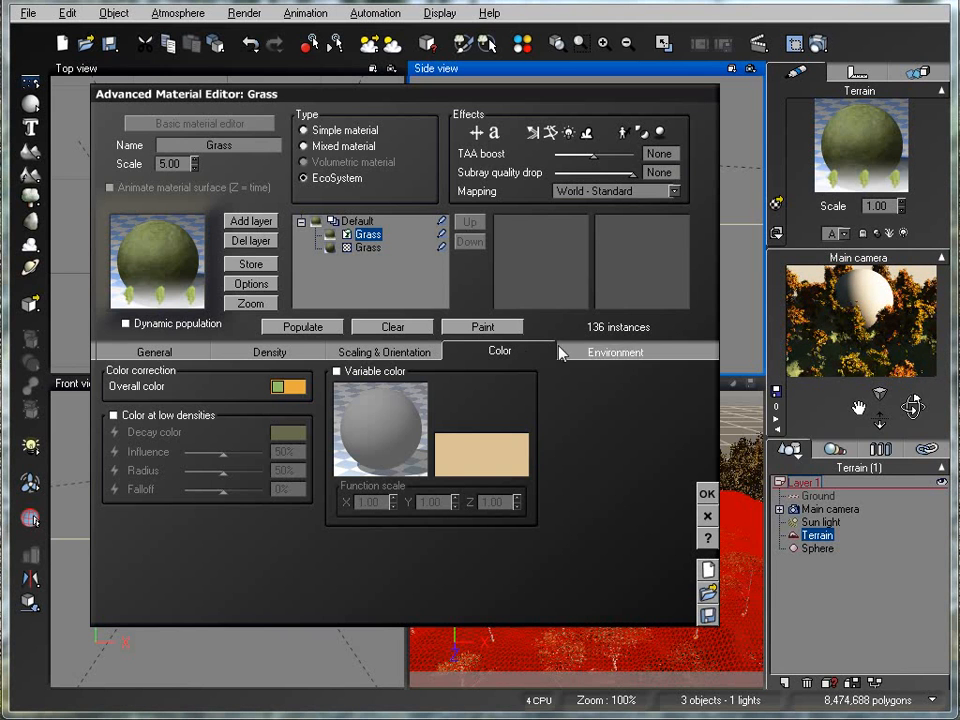
Step: Check the EcoSystem's environment constraints and open the EcoSystem Painter for the Grass layer with the Eraser tool
left_click(607, 358)
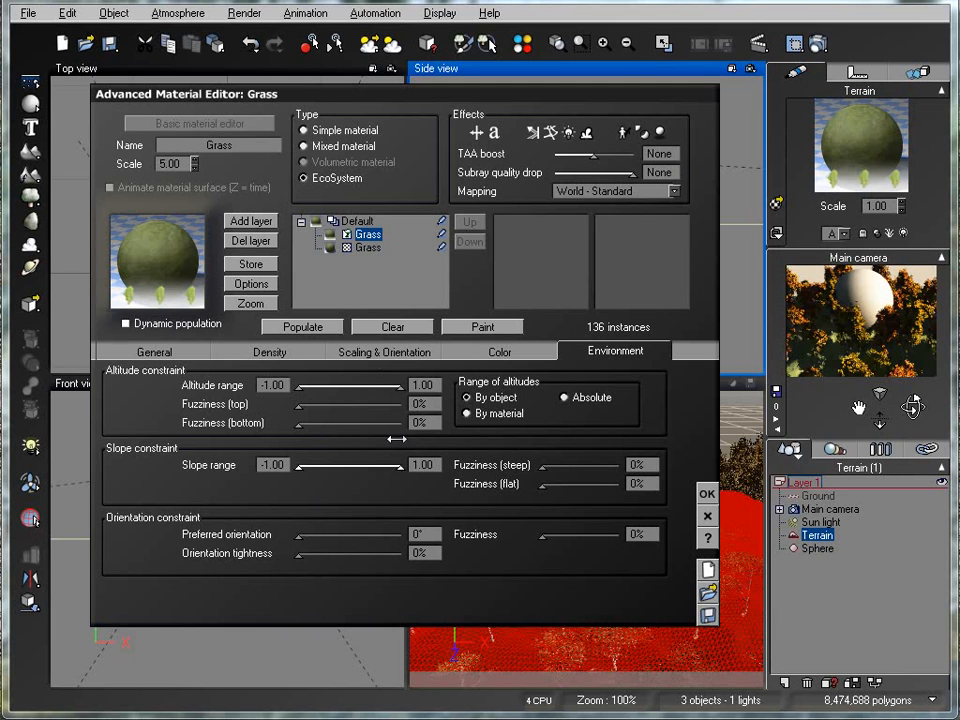
left_click(153, 354)
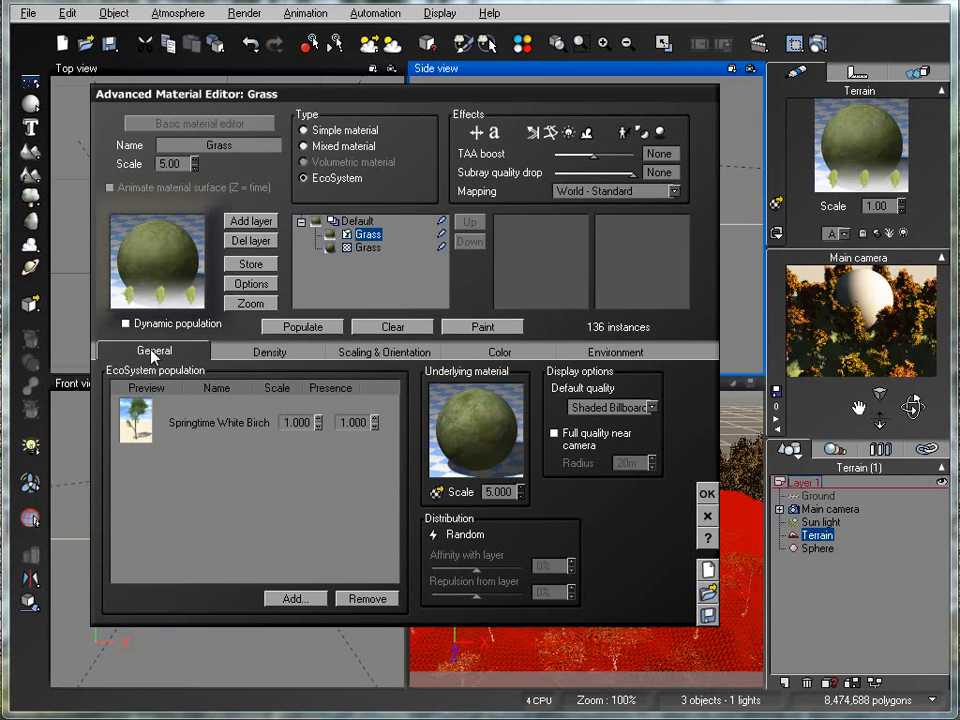
left_click(483, 328)
mouse_move(885, 77)
left_mouse_down()
mouse_move(762, 75)
mouse_move(610, 50)
left_mouse_up()
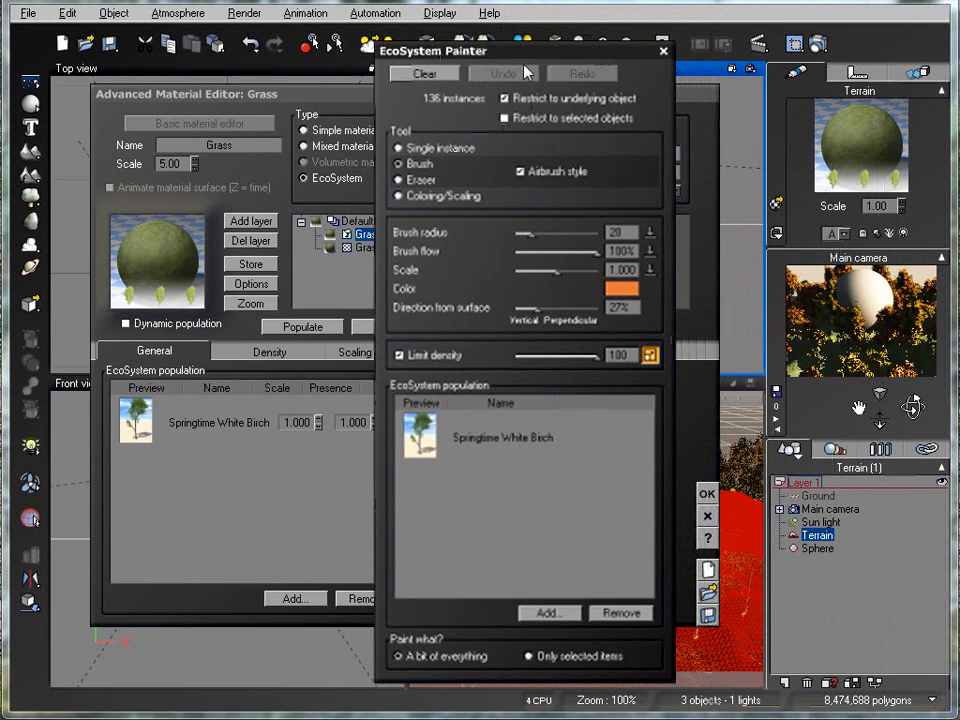
left_click(398, 180)
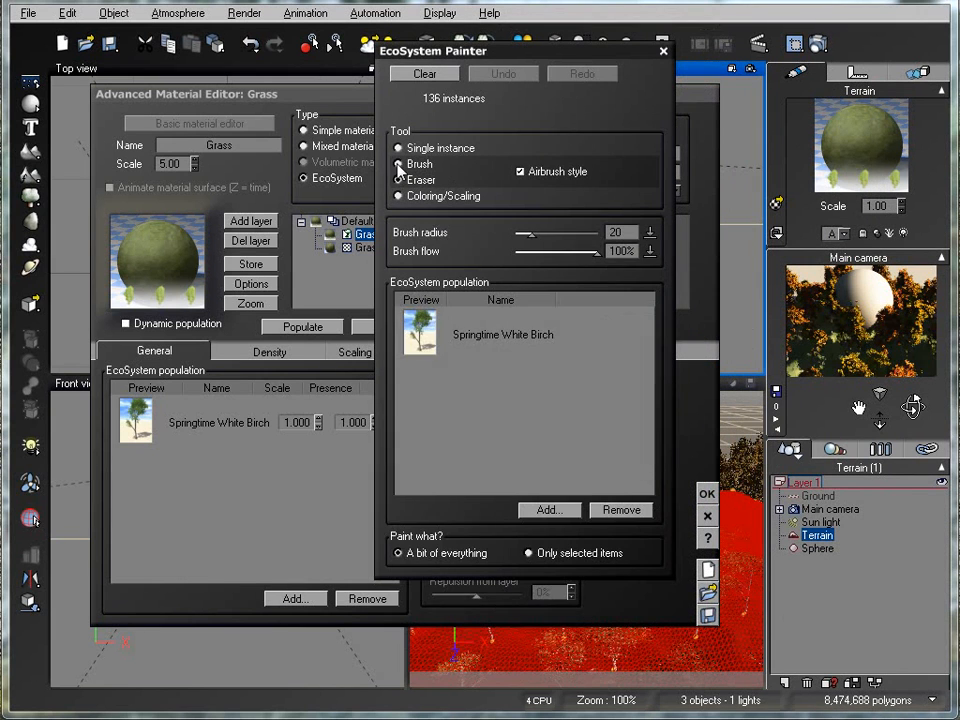
left_click(398, 164)
left_click(398, 195)
left_click(399, 180)
Step: Erase the birch trees from the camera-facing half of the terrain in the side view
left_click_drag(403, 50, 807, 325)
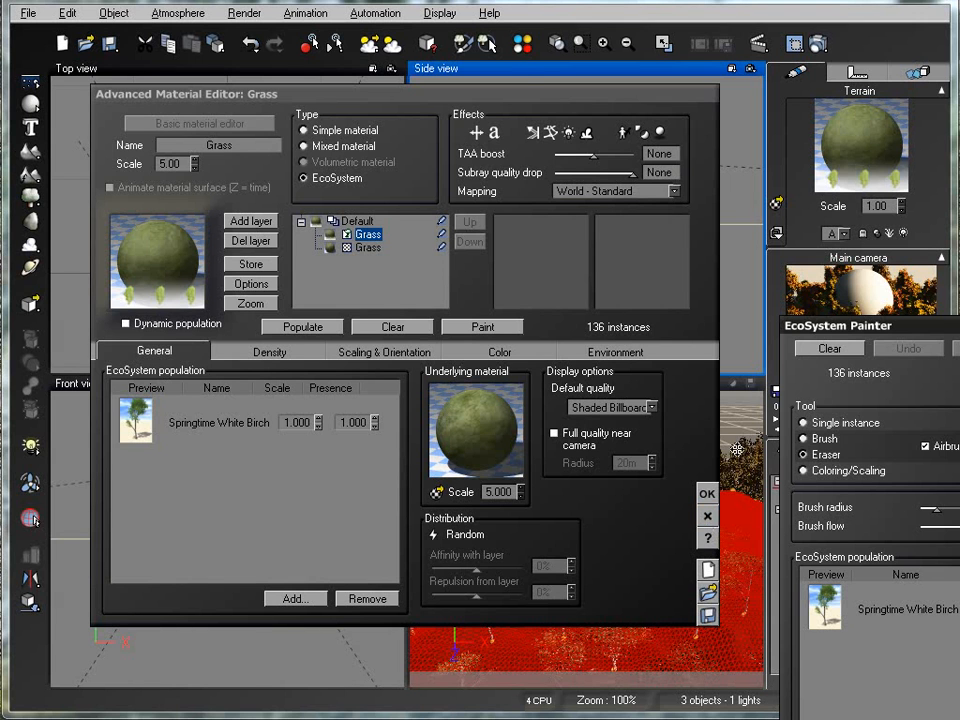
left_click_drag(471, 114, 2, 433)
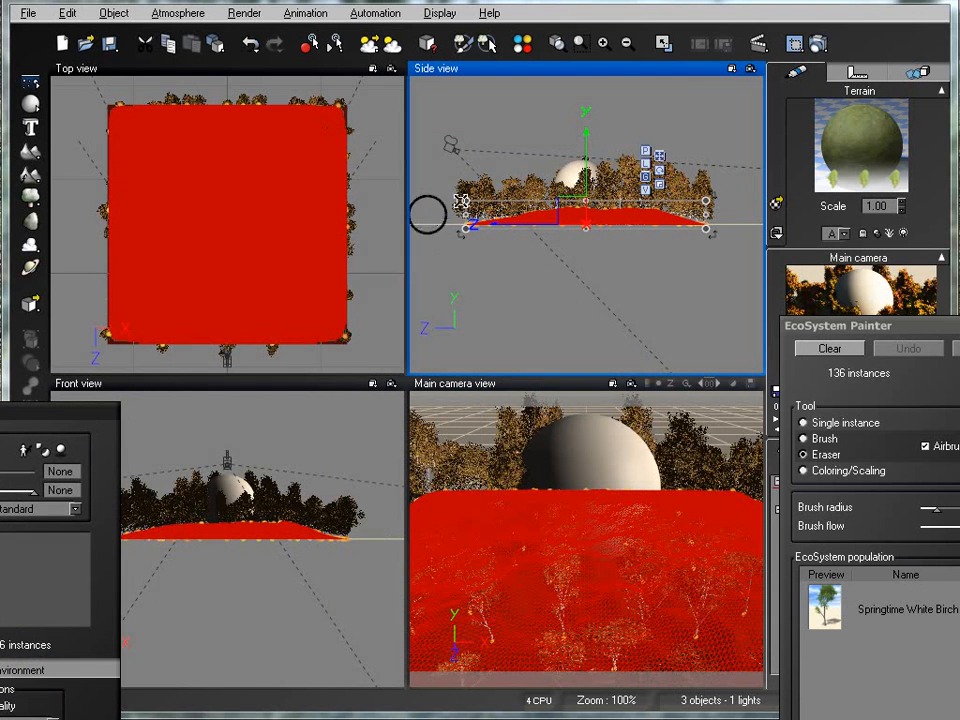
mouse_move(489, 208)
left_mouse_down()
mouse_move(561, 189)
mouse_move(464, 207)
mouse_move(495, 231)
mouse_move(544, 204)
mouse_move(690, 257)
left_mouse_up()
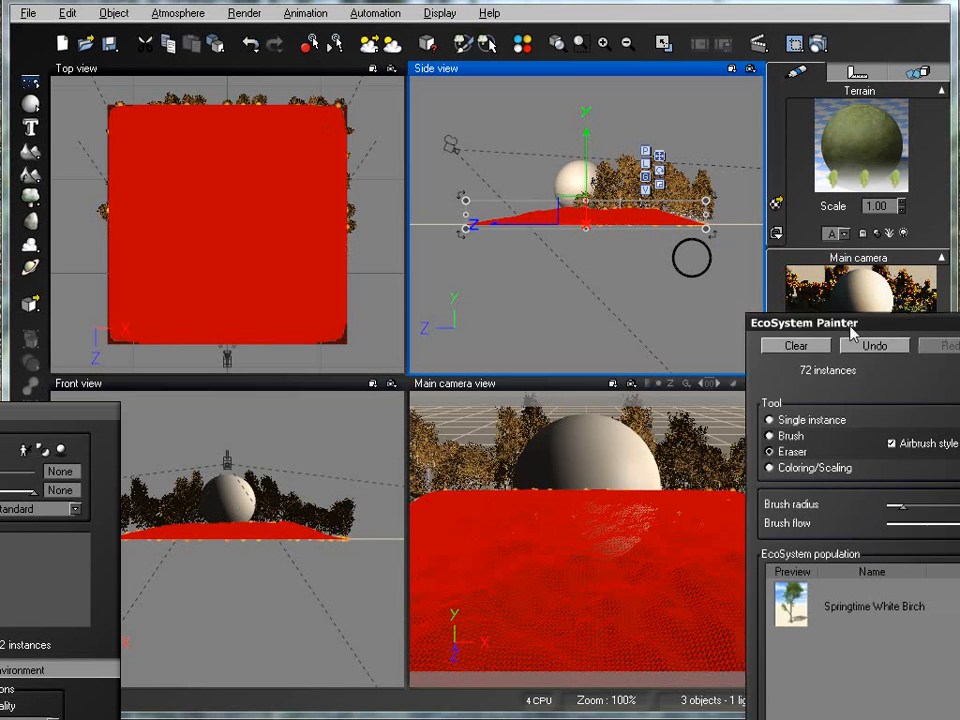
Step: Brush new birch trees onto the camera-side left part of the terrain in the top view and refresh the camera preview
left_click_drag(905, 326, 487, 239)
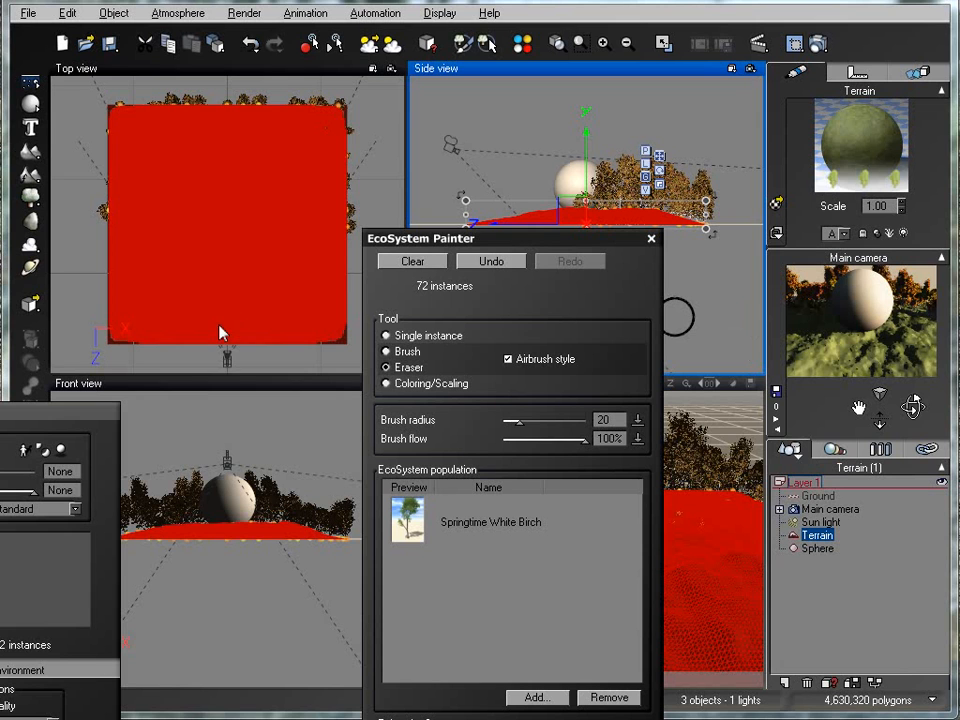
left_click(387, 352)
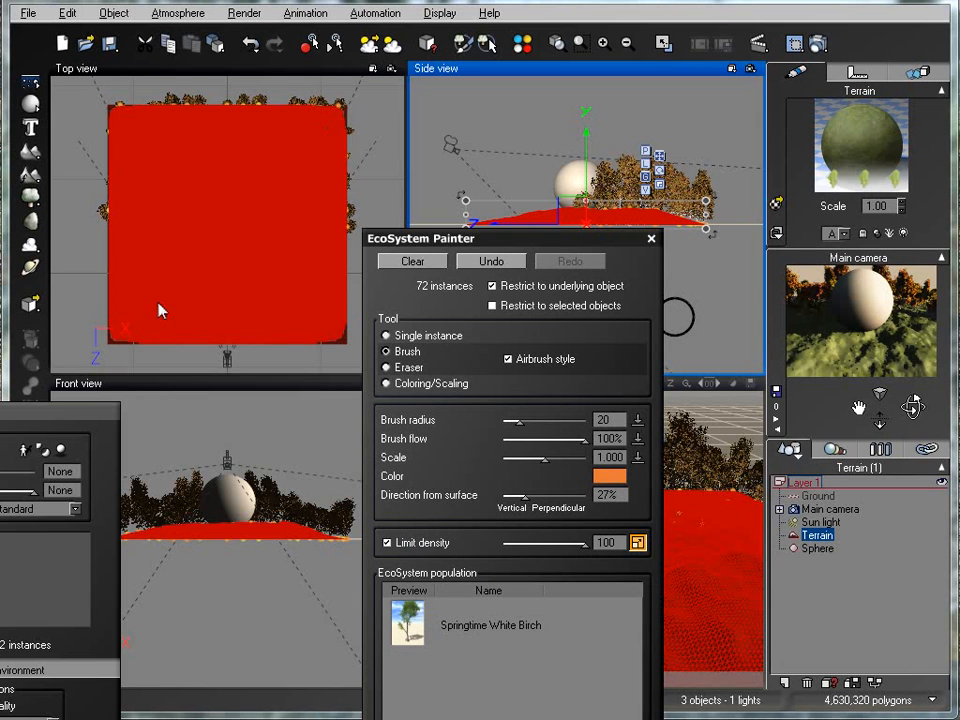
mouse_move(183, 320)
left_mouse_down()
mouse_move(176, 296)
mouse_move(191, 300)
left_mouse_up()
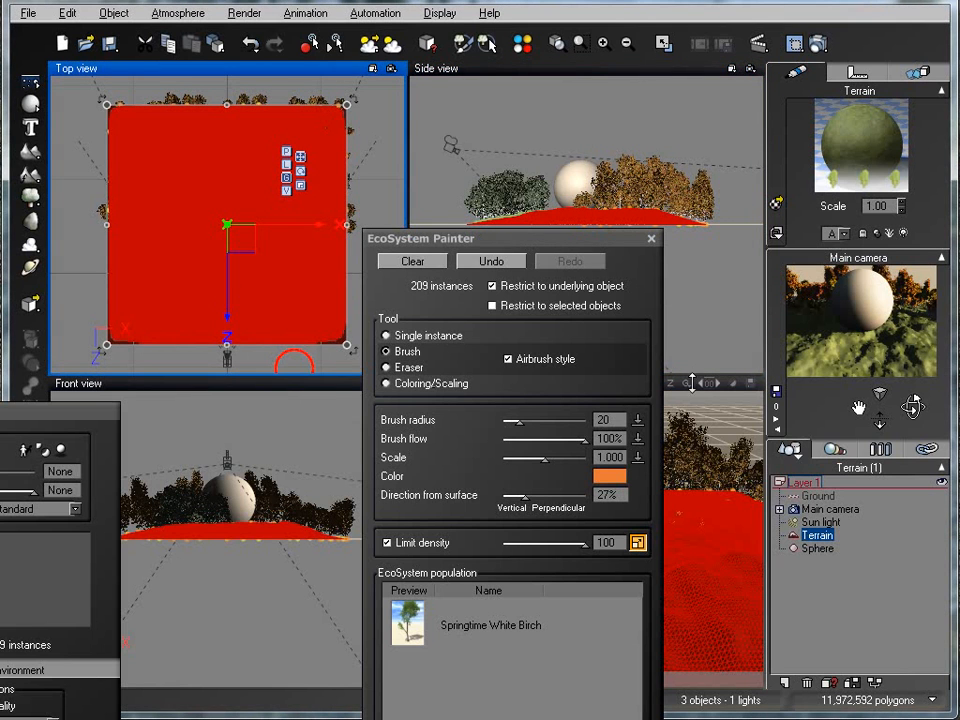
right_click(826, 369)
left_click(852, 377)
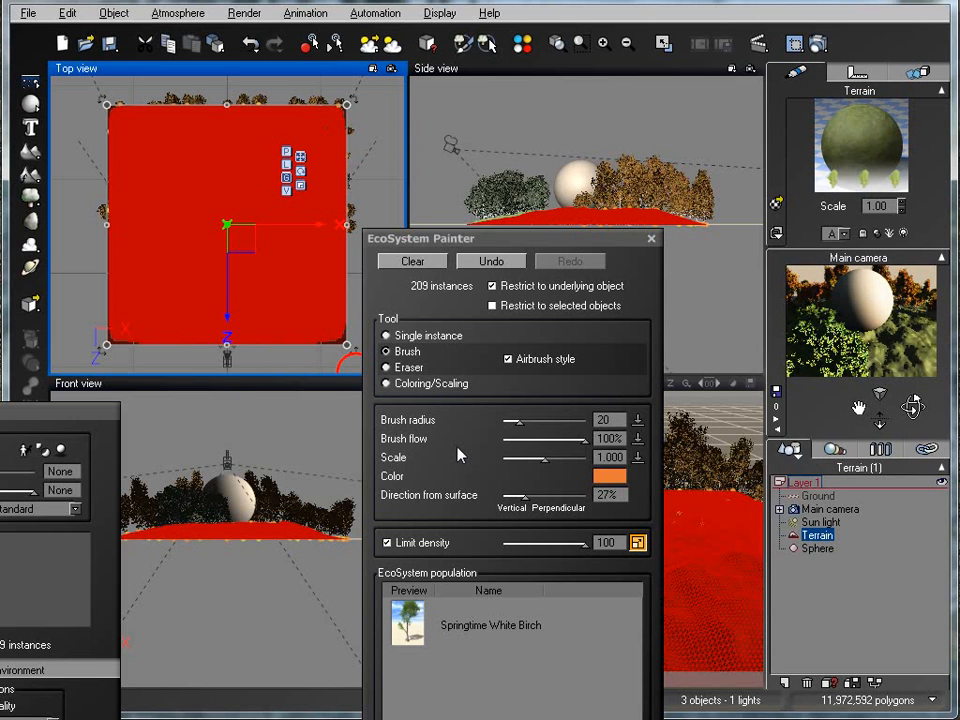
Step: Place four single birch instances on the terrain between the camera and the sphere in the top view
left_click(387, 336)
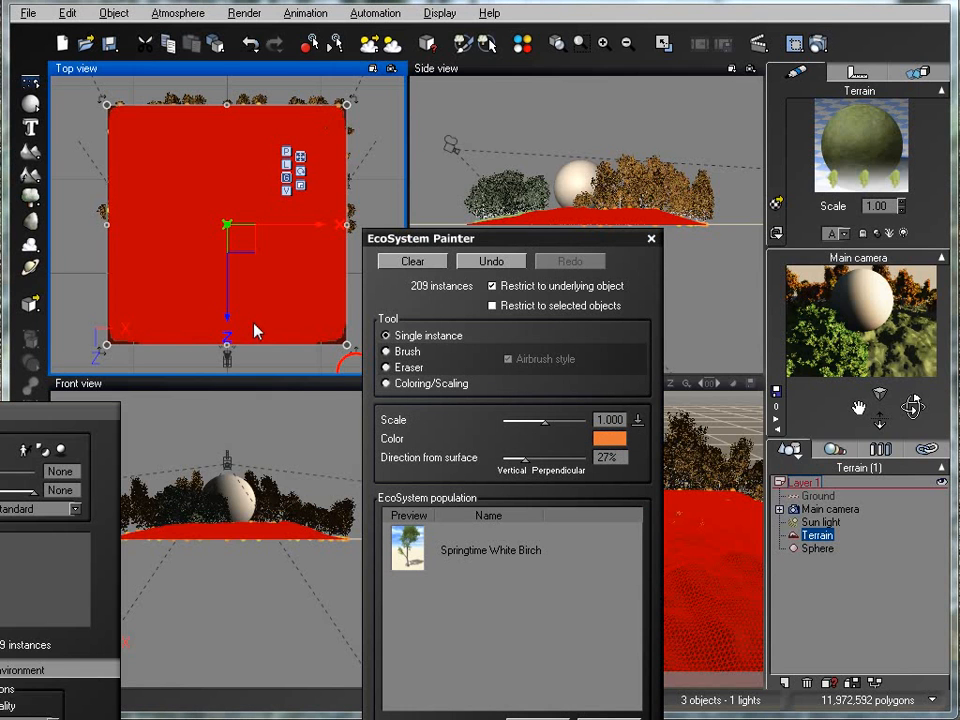
left_click(252, 333)
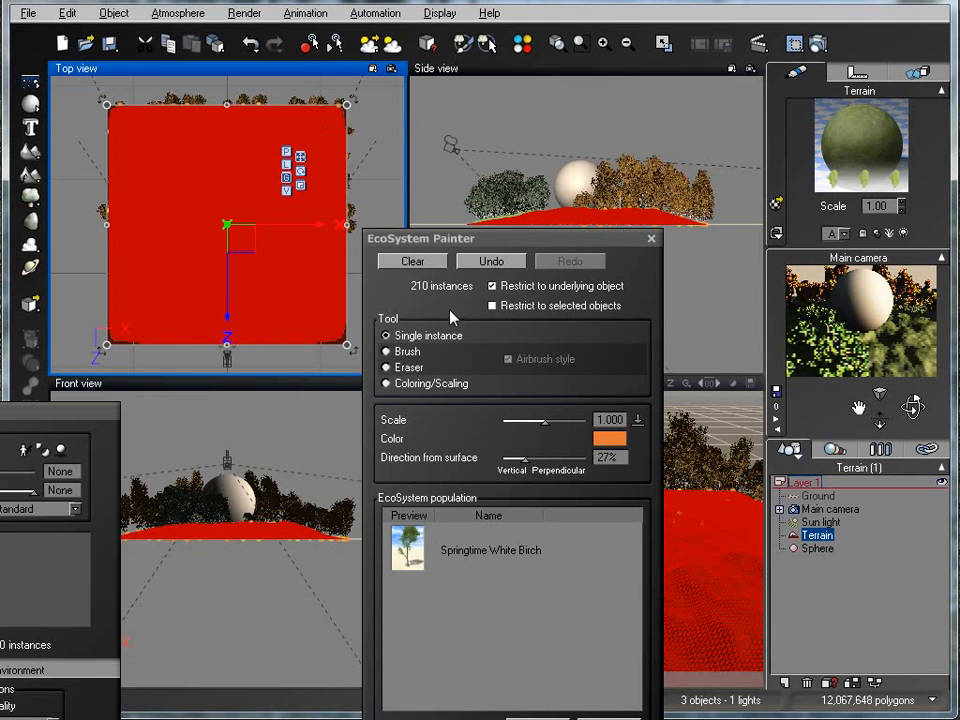
left_click(270, 316)
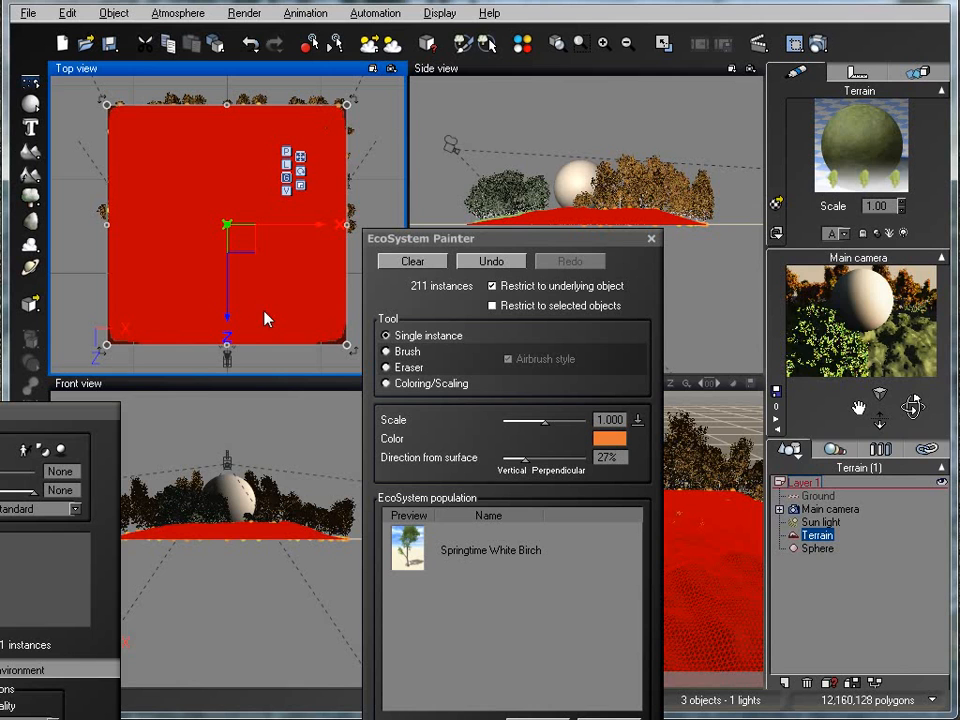
left_click(250, 288)
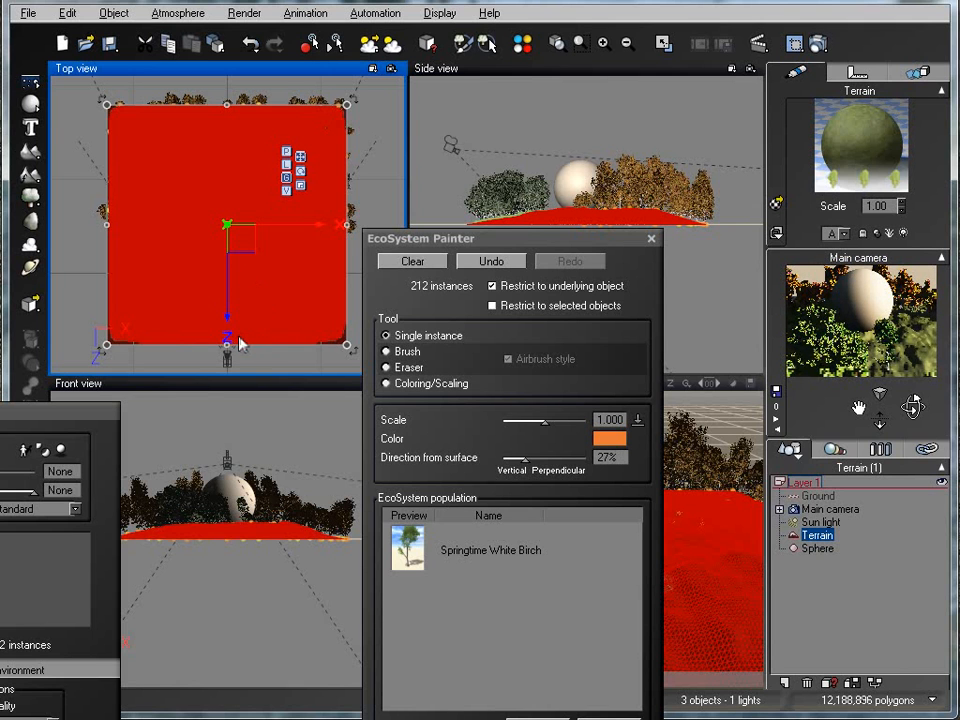
left_click(230, 330)
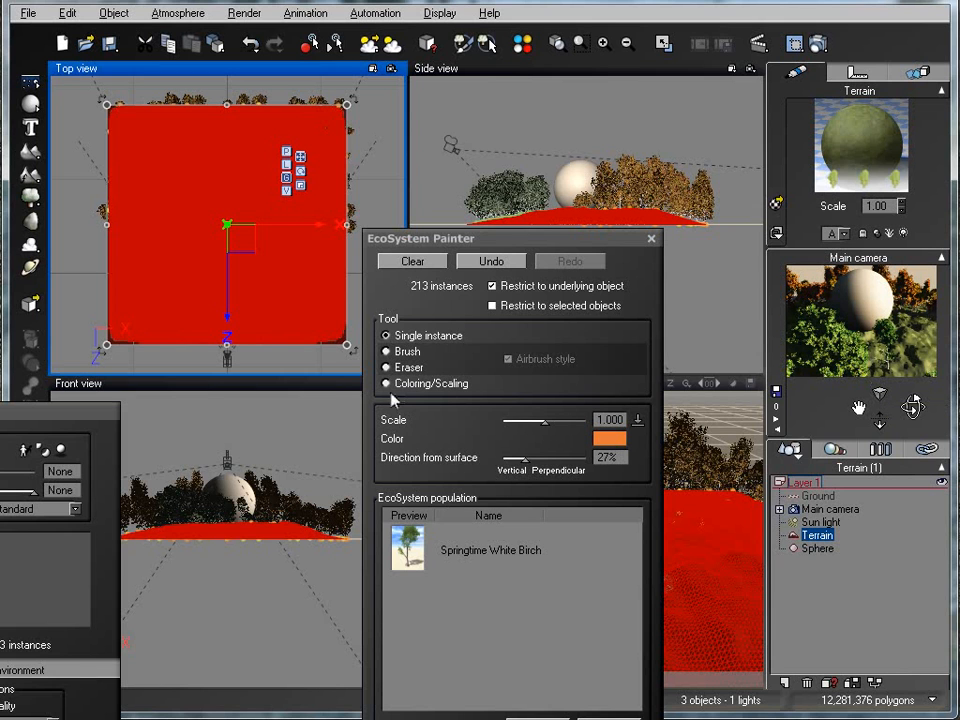
Step: Close the EcoSystem Painter and accept the edited Grass material
mouse_move(531, 243)
left_mouse_down()
mouse_move(505, 143)
mouse_move(475, 121)
left_mouse_up()
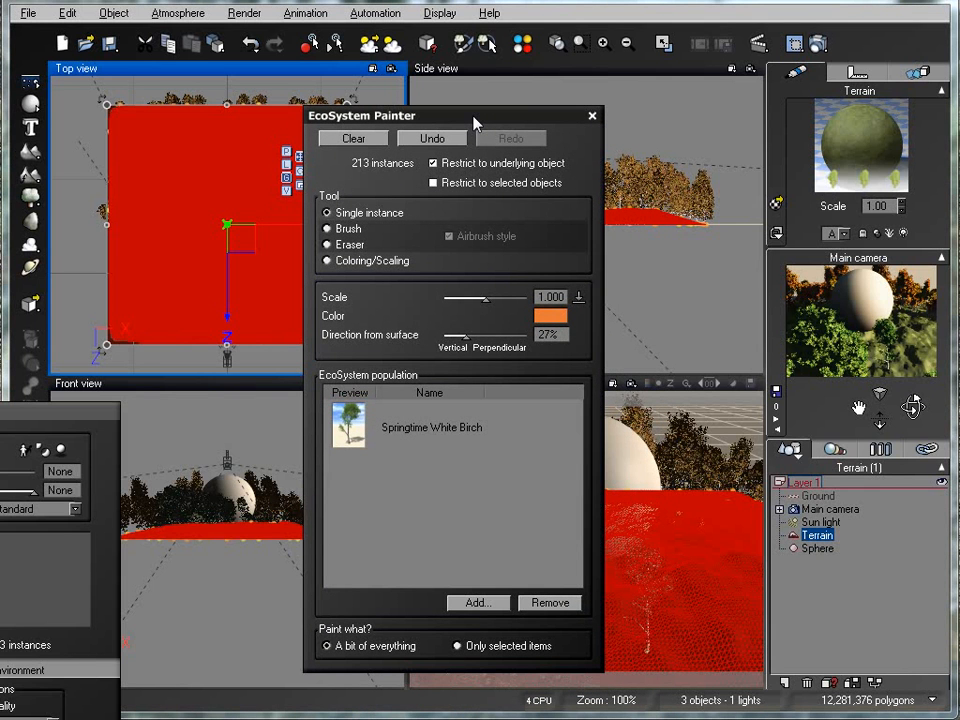
mouse_move(60, 414)
left_mouse_down()
mouse_move(545, 215)
mouse_move(585, 192)
mouse_move(601, 166)
mouse_move(406, 263)
mouse_move(529, 207)
mouse_move(670, 100)
left_mouse_up()
left_click(593, 116)
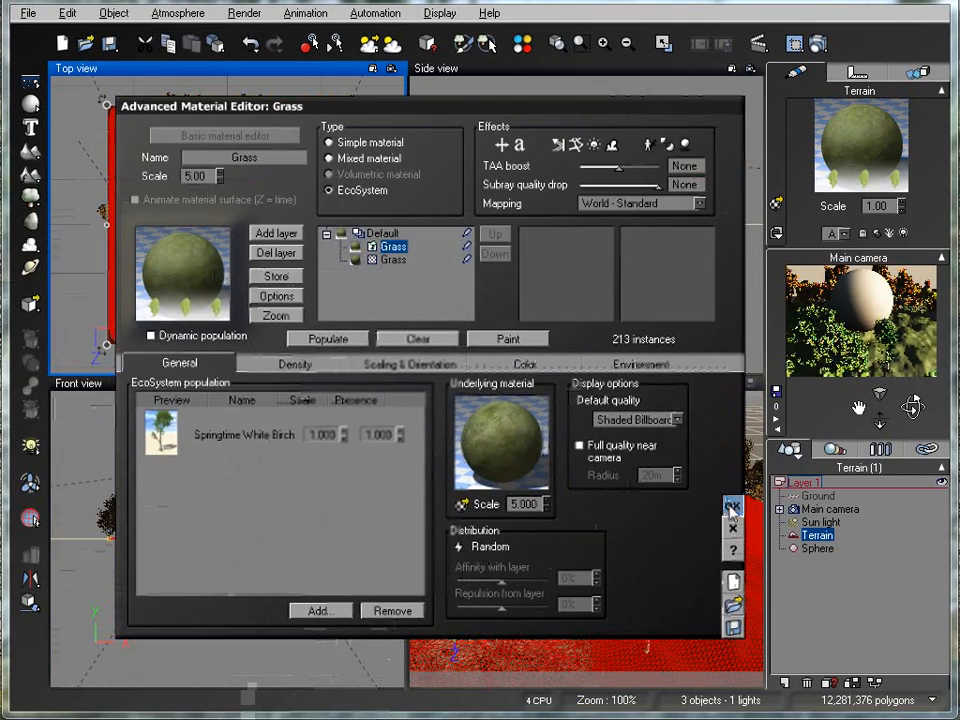
left_click(730, 507)
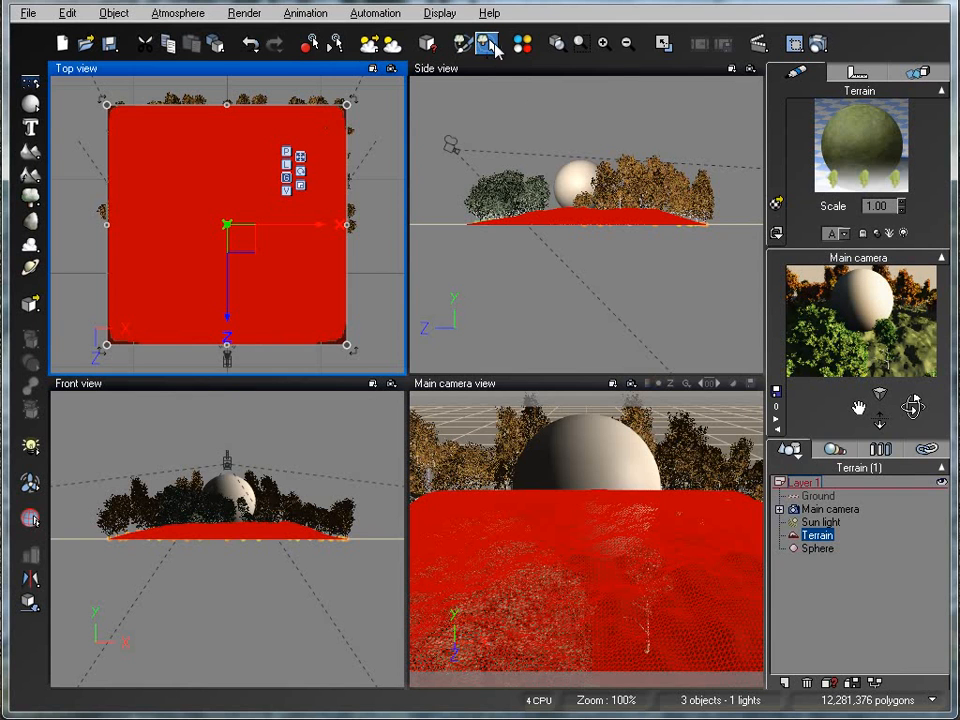
Step: Open the global EcoSystem Painter and add a rock with color variations to its population
left_click(483, 43)
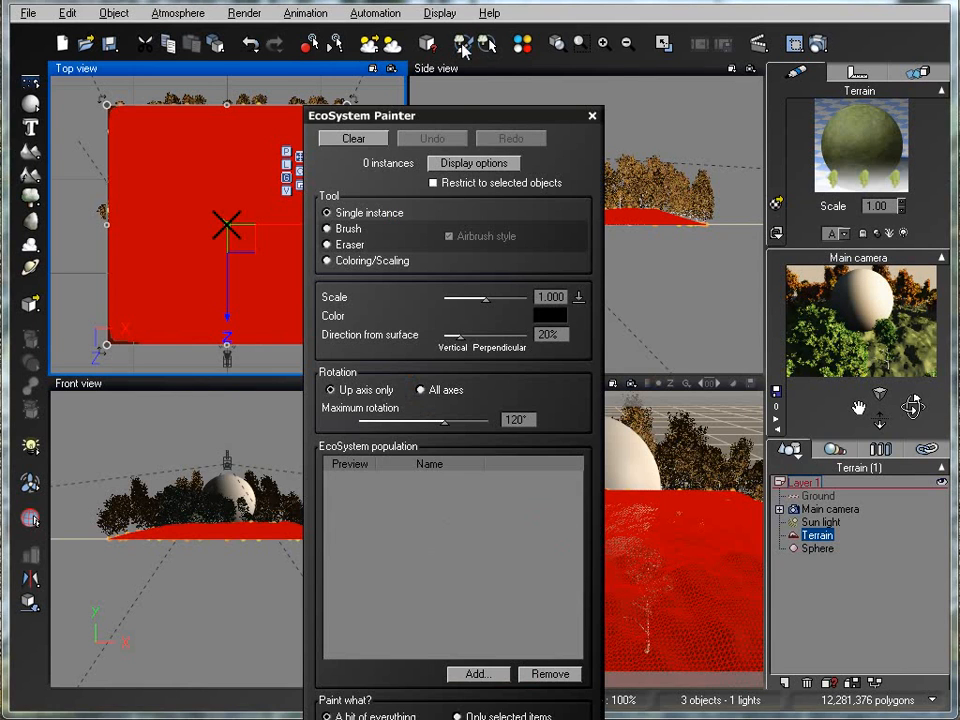
mouse_move(460, 123)
left_mouse_down()
mouse_move(452, 15)
mouse_move(450, 63)
left_mouse_up()
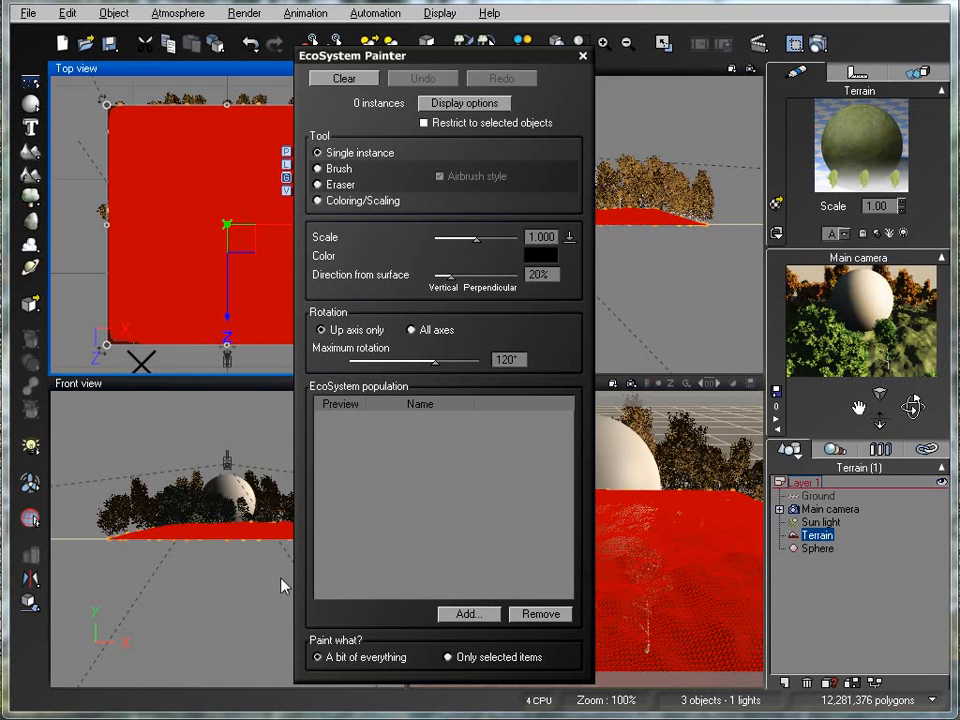
left_click(467, 614)
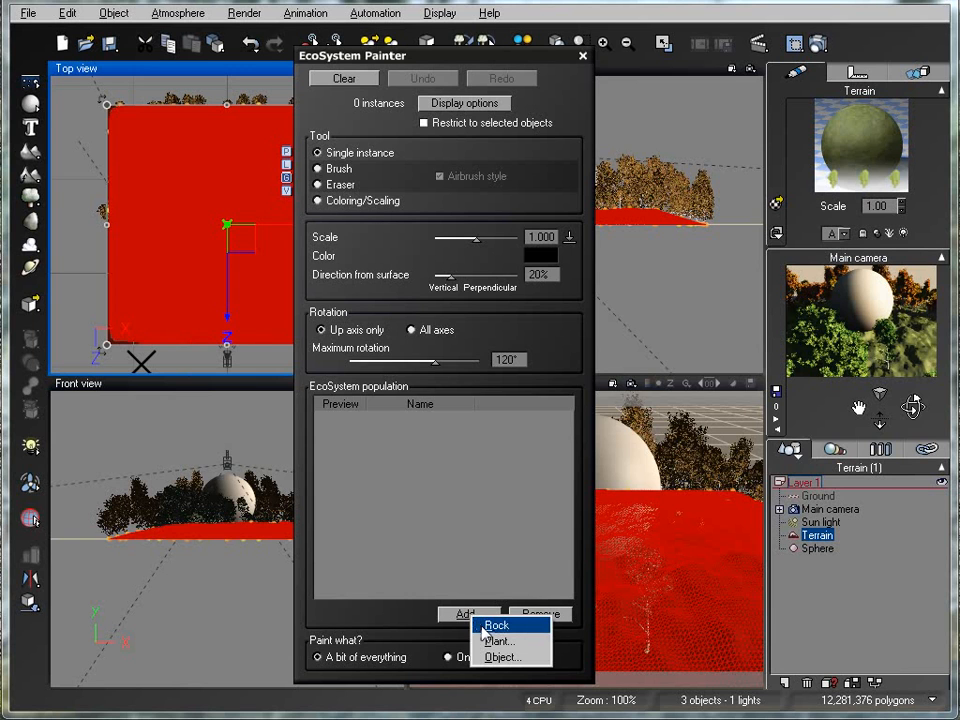
left_click(493, 625)
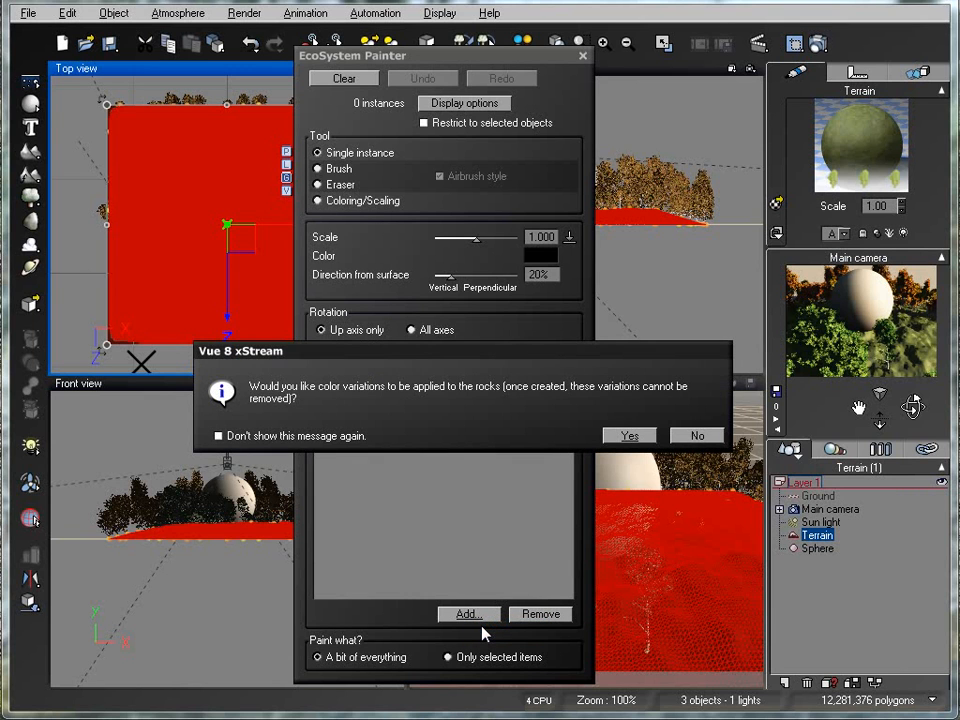
left_click(632, 436)
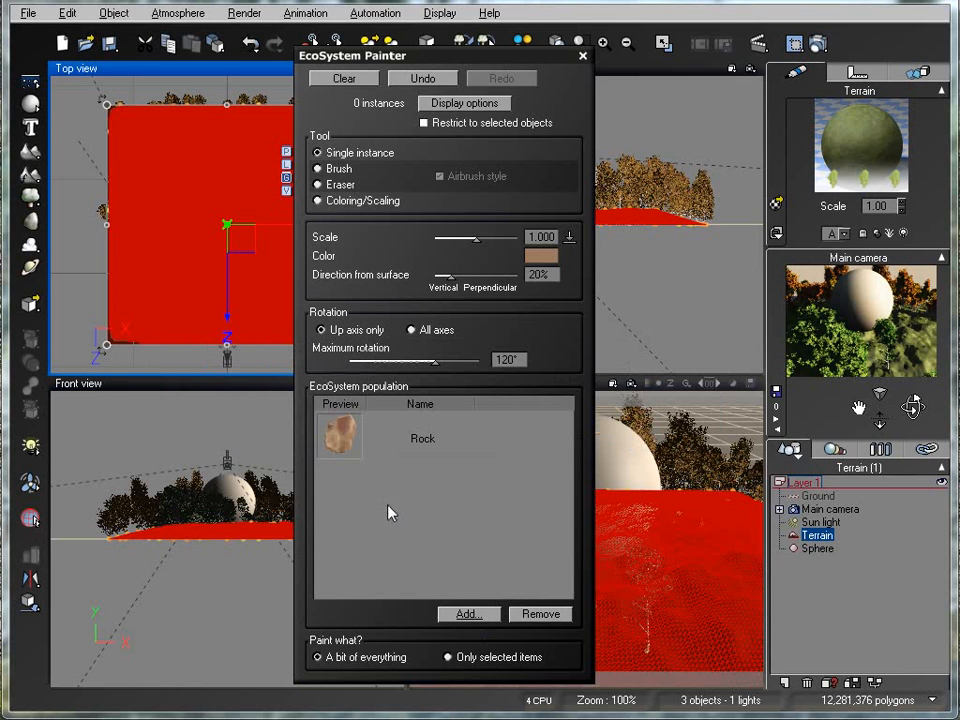
mouse_move(458, 55)
left_mouse_down()
mouse_move(605, 140)
mouse_move(805, 178)
left_mouse_up()
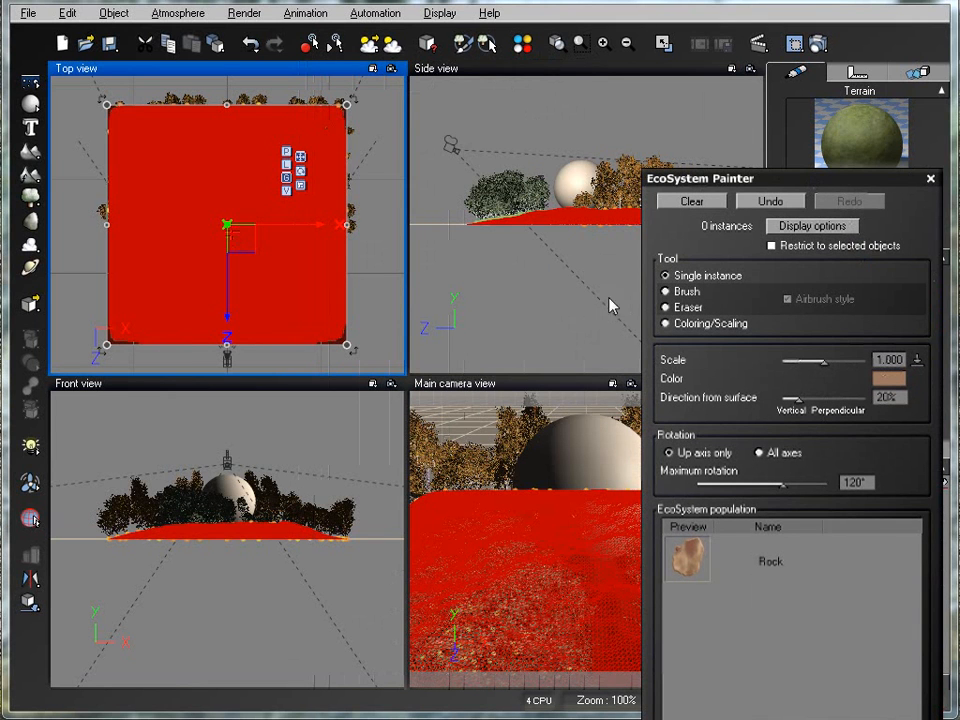
Step: Brush rocks with a radius of 20 over the sphere and the terrain around it in the top view and refresh the camera preview
left_click(666, 291)
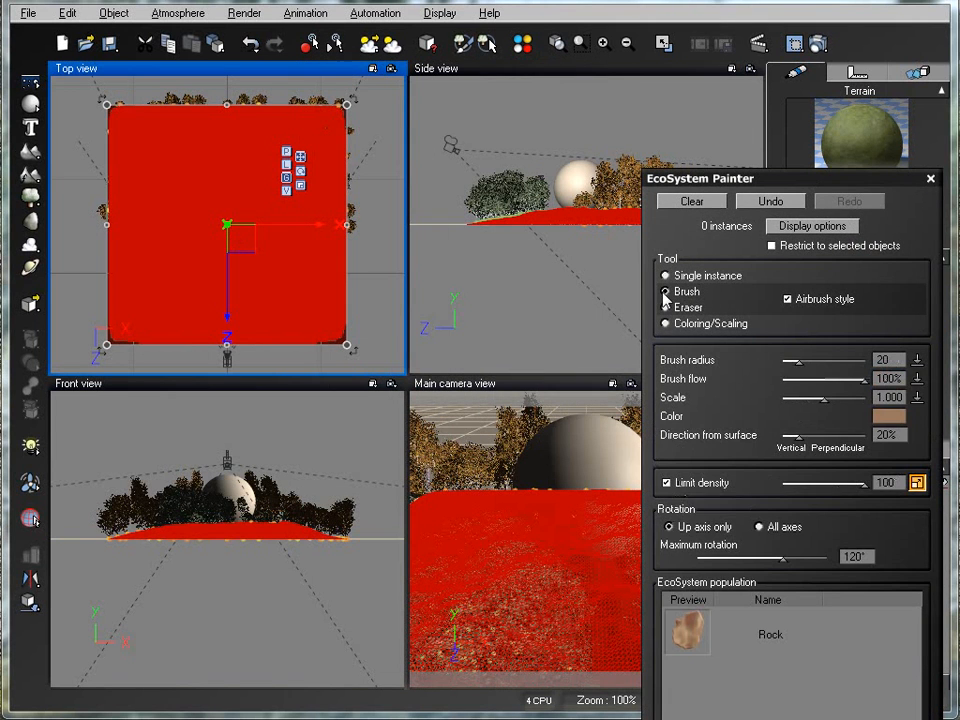
mouse_move(230, 228)
left_mouse_down()
mouse_move(247, 238)
mouse_move(214, 236)
mouse_move(238, 242)
left_mouse_up()
mouse_move(197, 280)
left_mouse_down()
mouse_move(236, 285)
mouse_move(270, 272)
mouse_move(203, 266)
mouse_move(217, 208)
mouse_move(255, 170)
mouse_move(292, 234)
mouse_move(267, 253)
mouse_move(274, 263)
mouse_move(223, 285)
mouse_move(236, 311)
mouse_move(390, 320)
left_mouse_up()
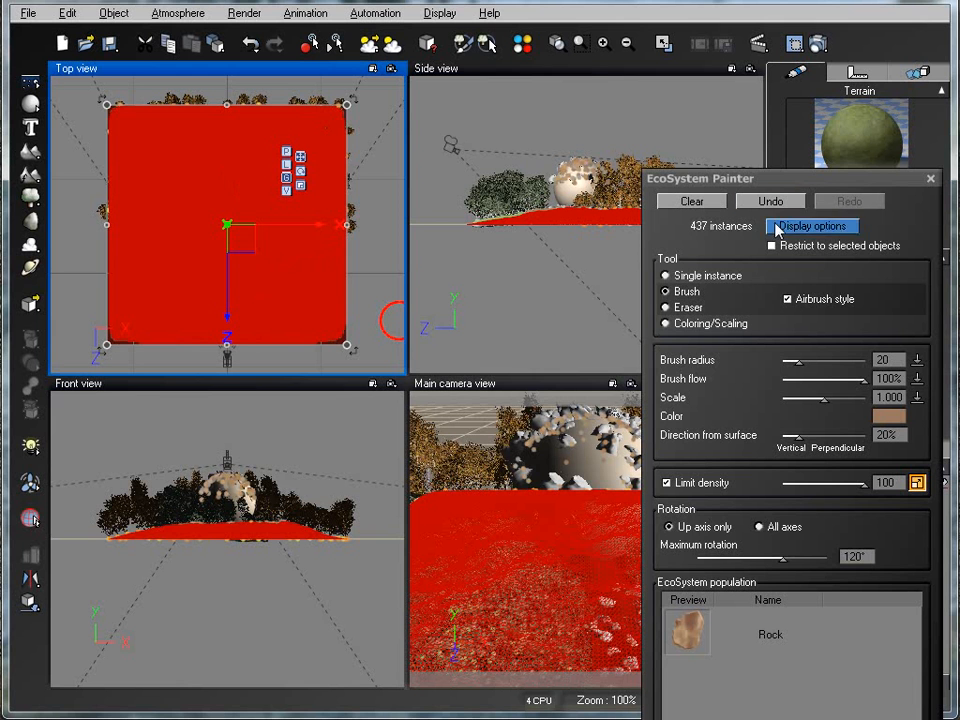
left_click_drag(790, 181, 373, 168)
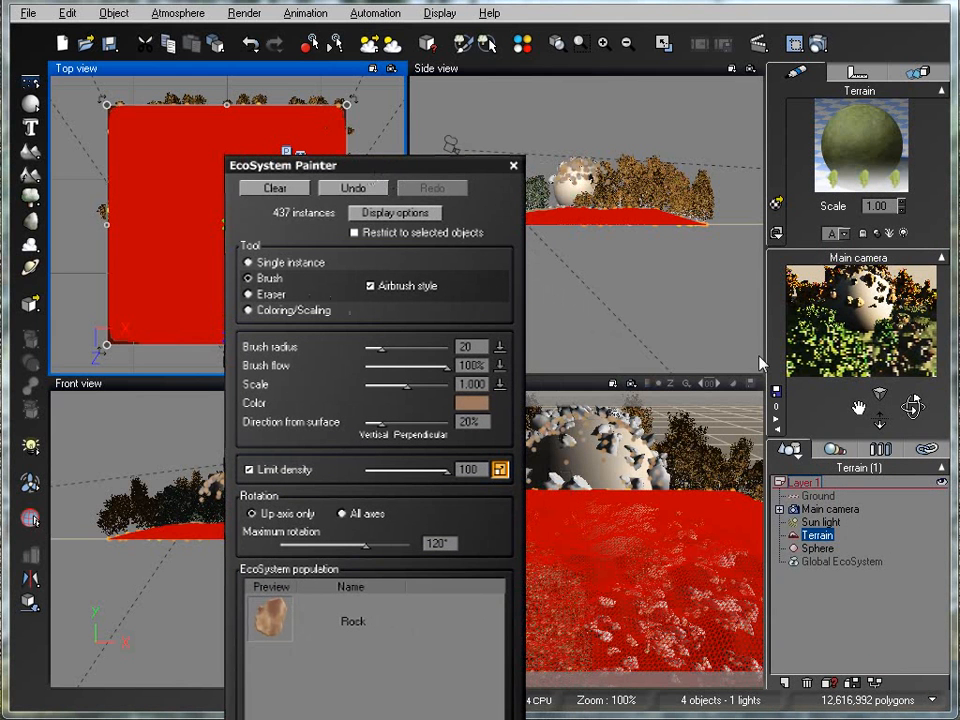
right_click(883, 341)
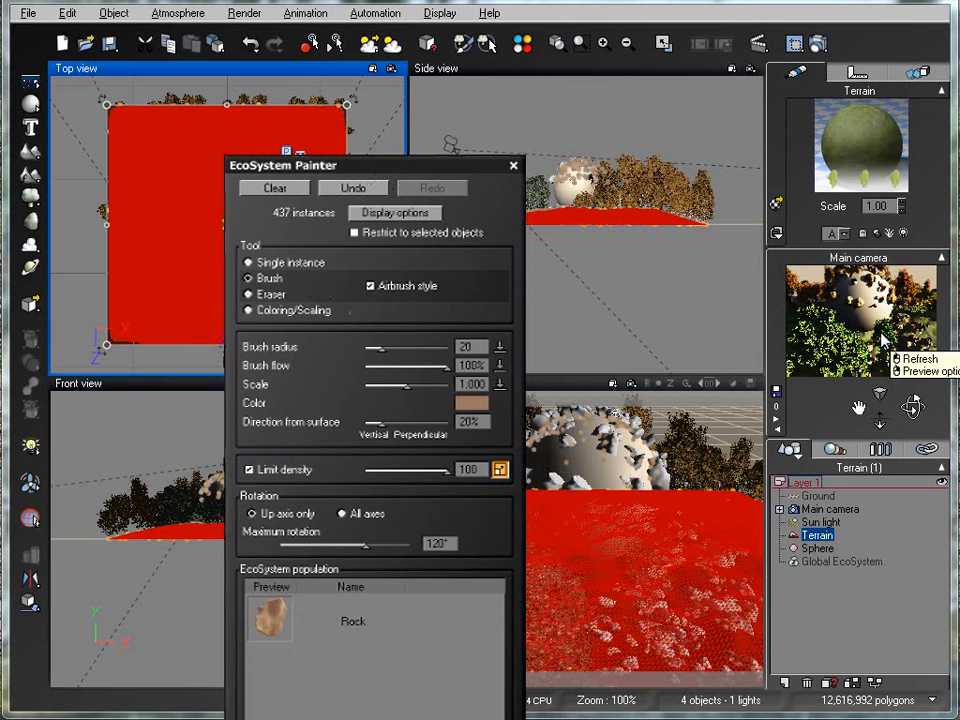
Step: Select the sphere and brush more rocks onto the terrain on its positive X side in the top view
left_click(817, 548)
mouse_move(417, 168)
left_mouse_down()
mouse_move(516, 198)
mouse_move(898, 240)
left_mouse_up()
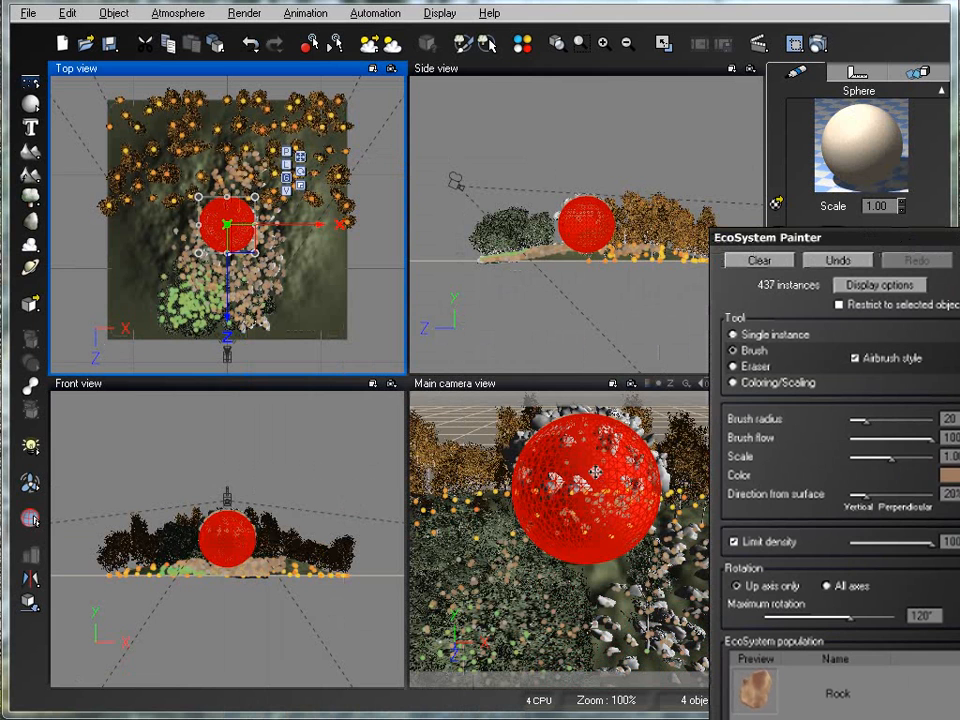
mouse_move(284, 253)
left_mouse_down()
mouse_move(328, 259)
mouse_move(316, 292)
mouse_move(296, 290)
mouse_move(390, 285)
left_mouse_up()
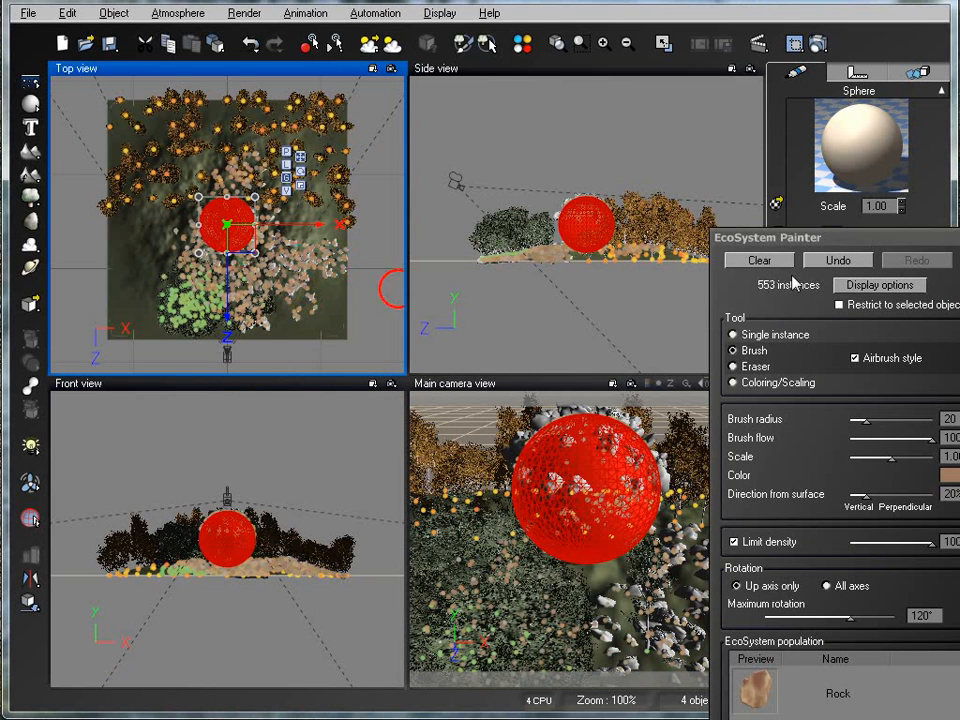
Step: Close the EcoSystem Painter, and drag the sphere away from its painted rocks and back near its original spot in the top view
mouse_move(885, 237)
left_mouse_down()
mouse_move(709, 124)
mouse_move(643, 60)
left_mouse_up()
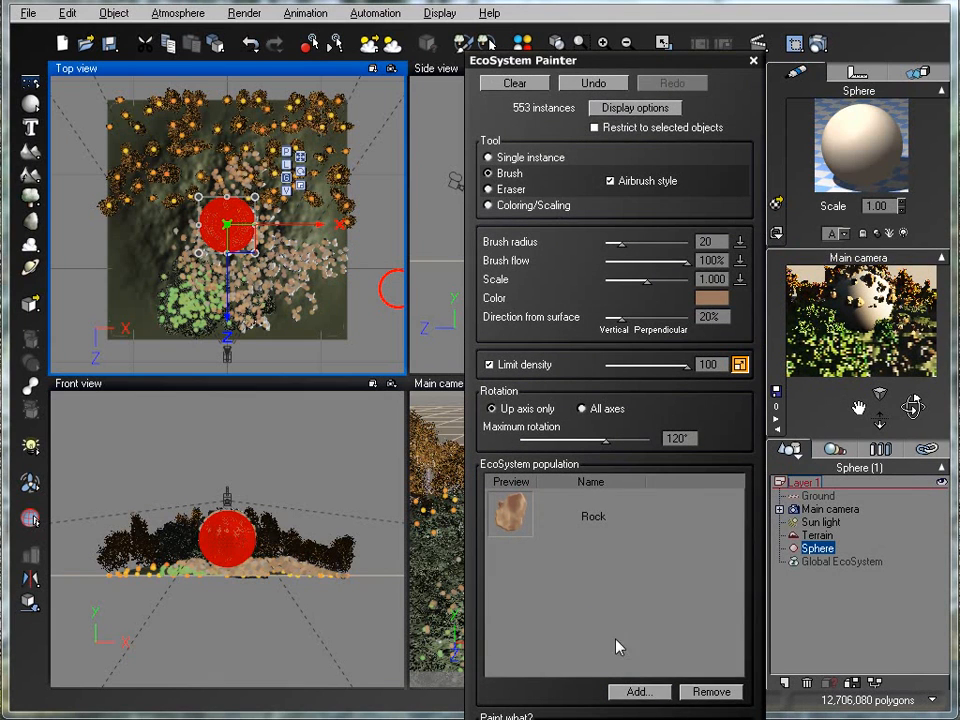
left_click(753, 60)
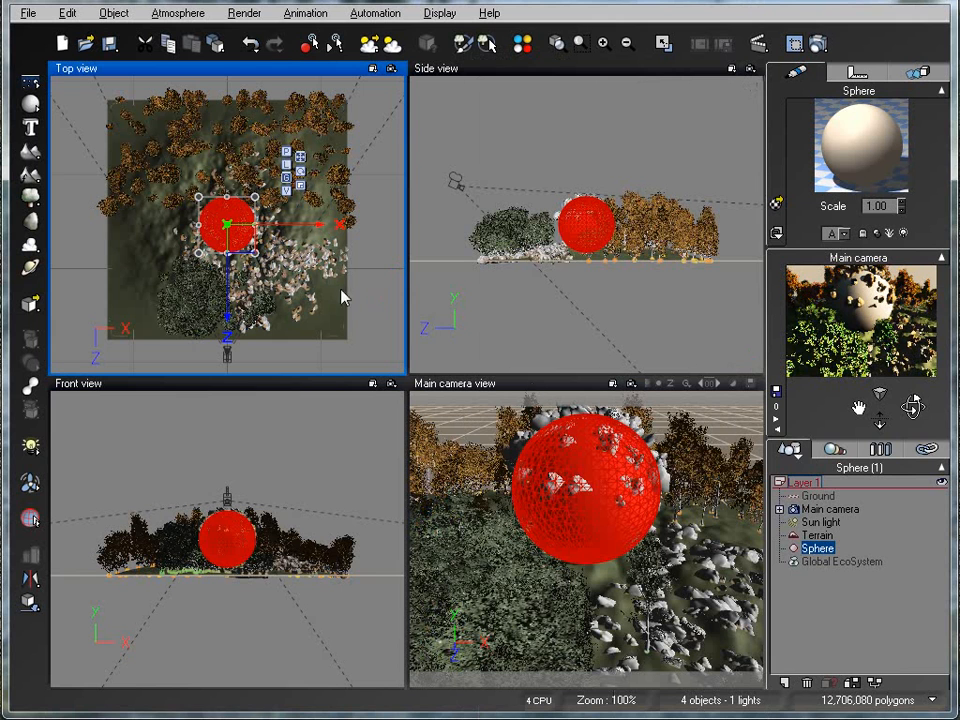
left_click_drag(248, 244, 305, 270)
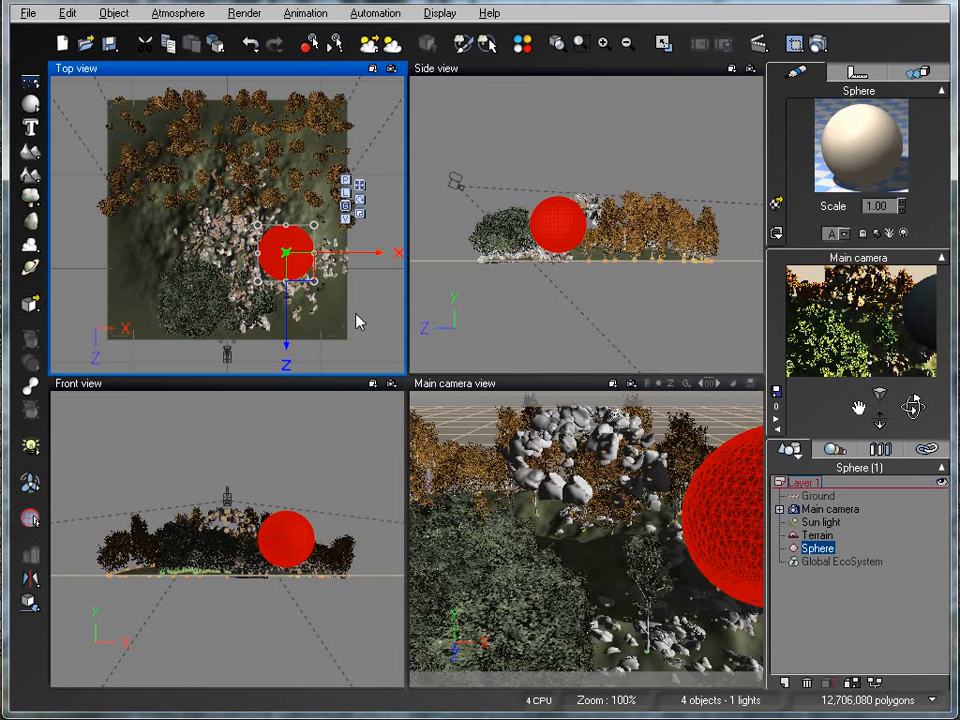
left_click_drag(305, 281, 236, 260)
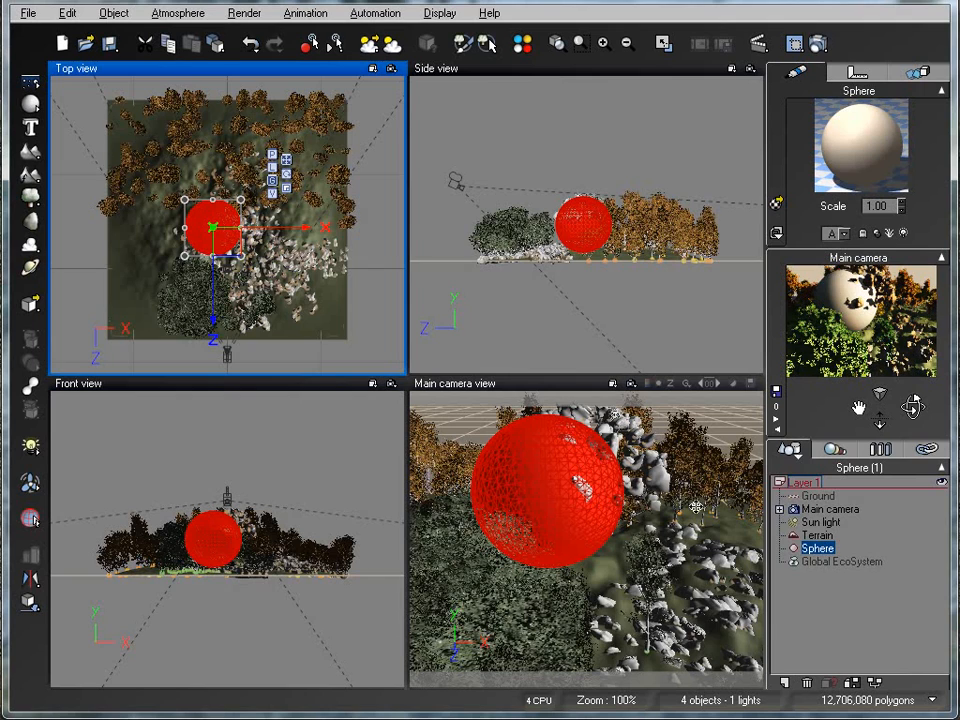
Step: Move the terrain along X out from under the painted rocks and back beneath them in the top view
left_click(815, 536)
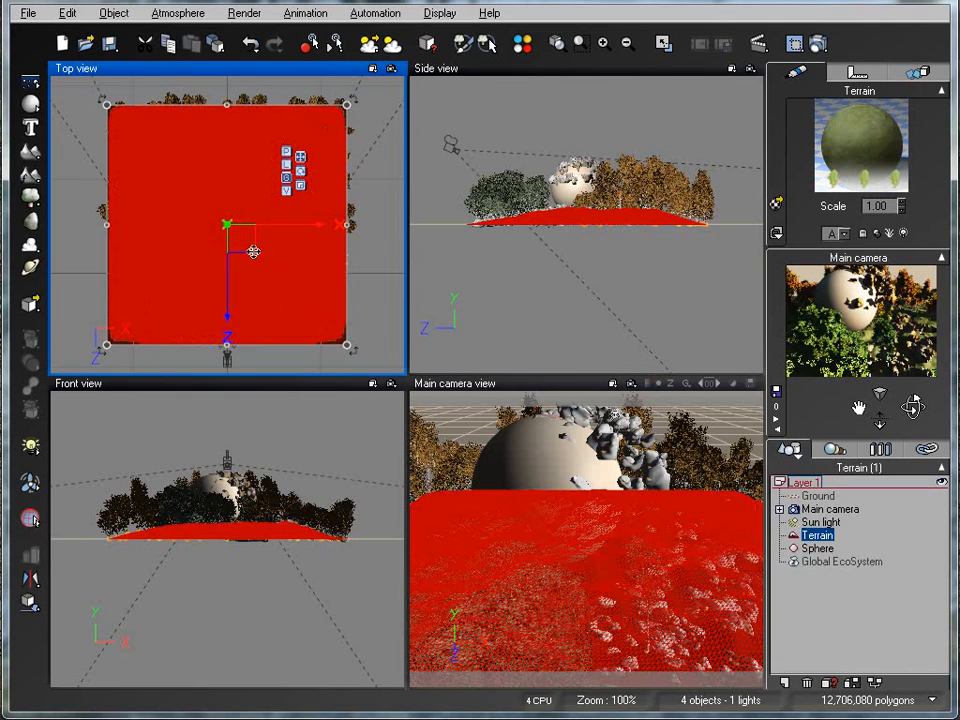
left_click_drag(242, 238, 412, 244)
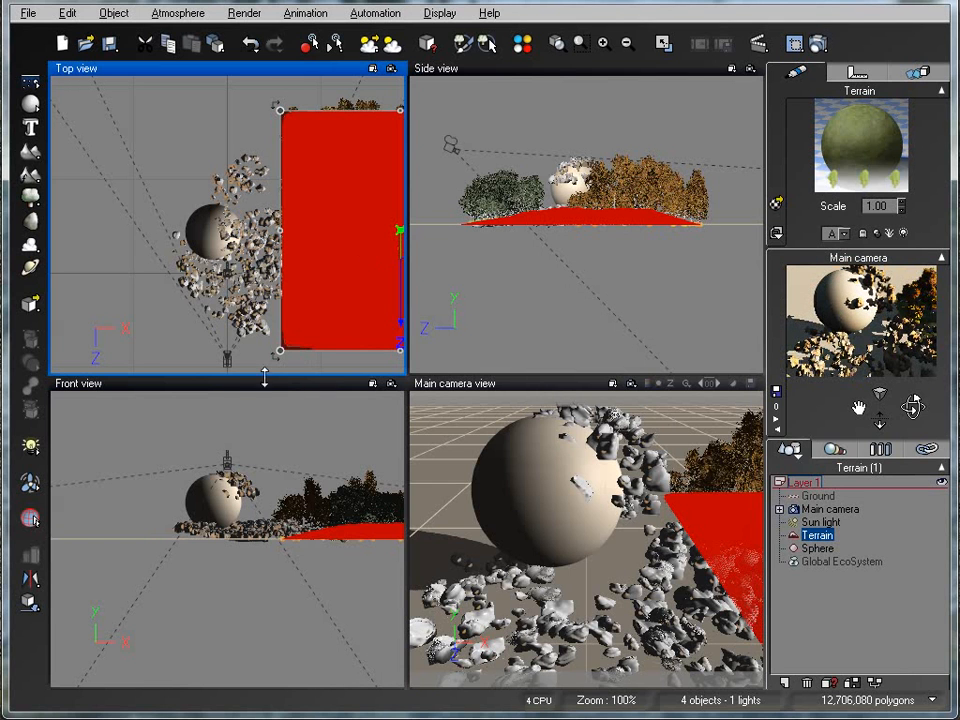
right_click_drag(129, 334, 36, 328)
left_click_drag(328, 251, 168, 258)
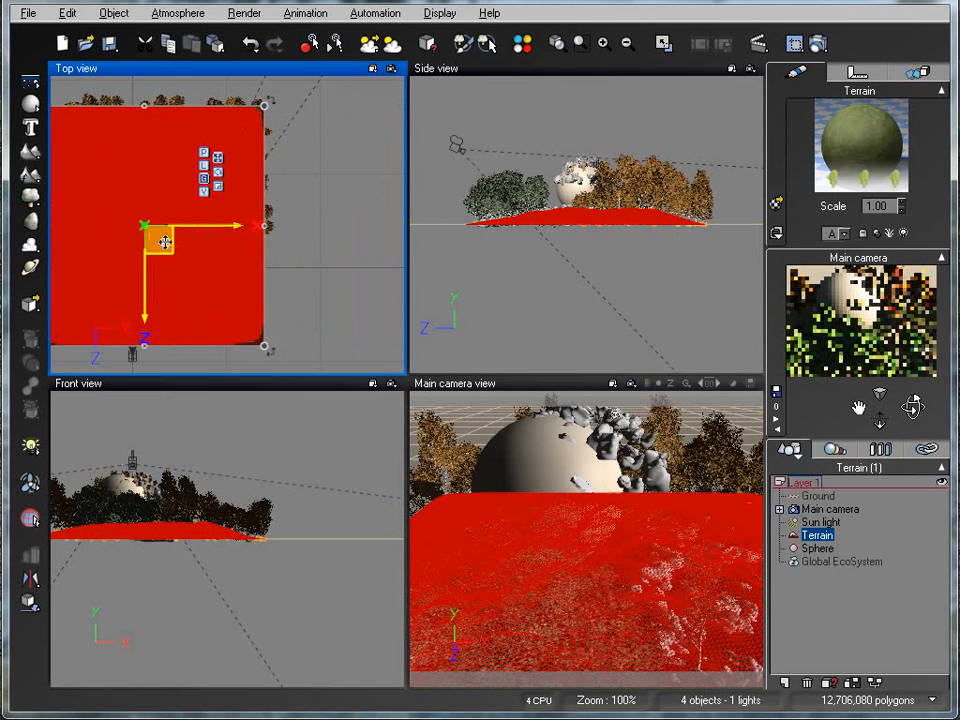
right_click_drag(339, 309, 406, 305)
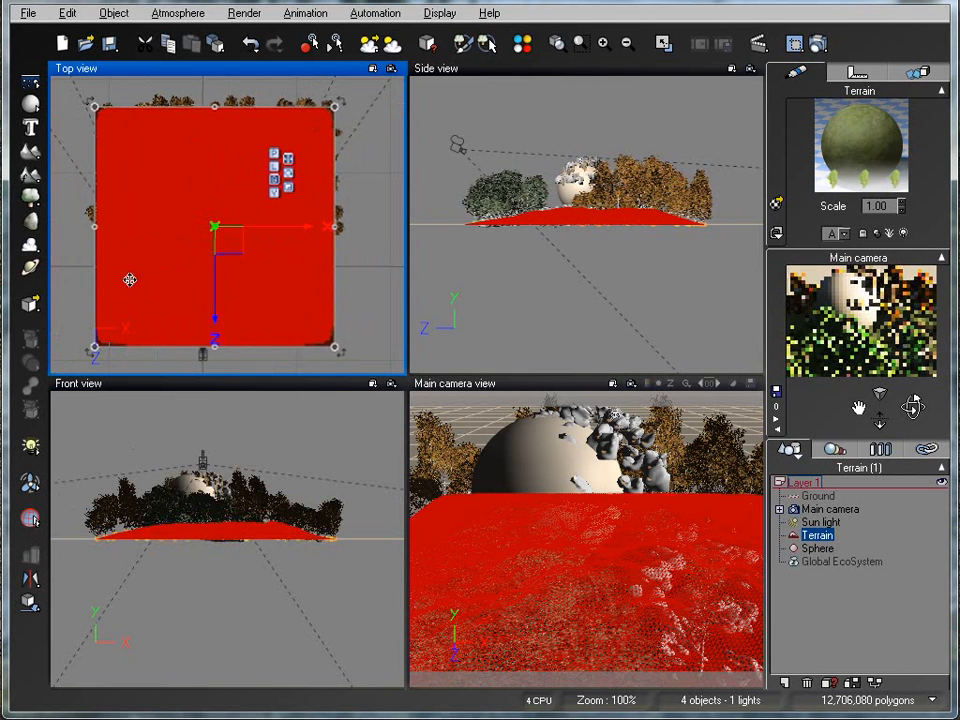
right_click_drag(57, 277, 82, 276)
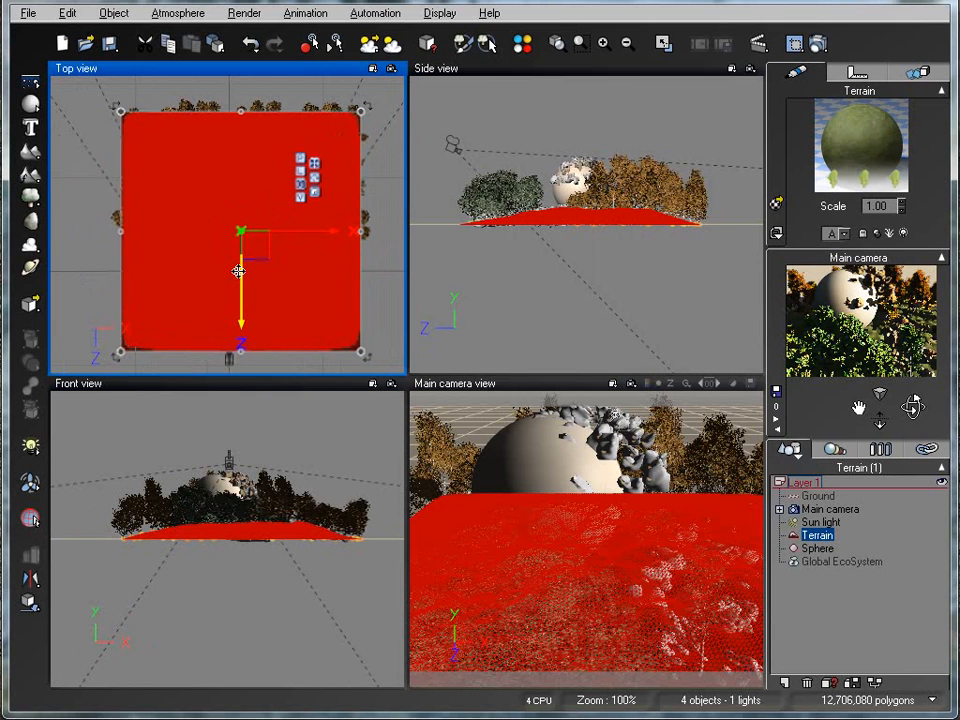